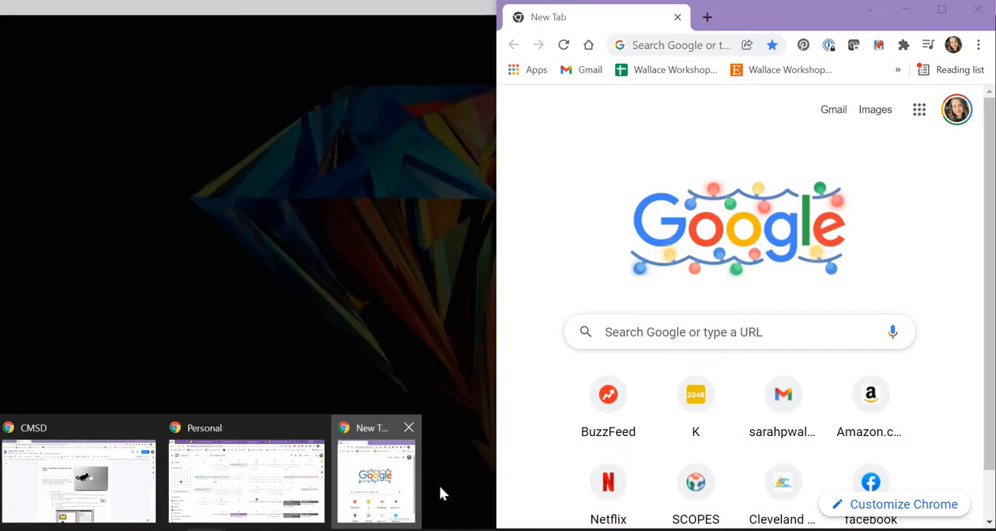
Switch to Chrome and search Google Images for "butterfly silhouette"
left_click(439, 485)
left_click(718, 331)
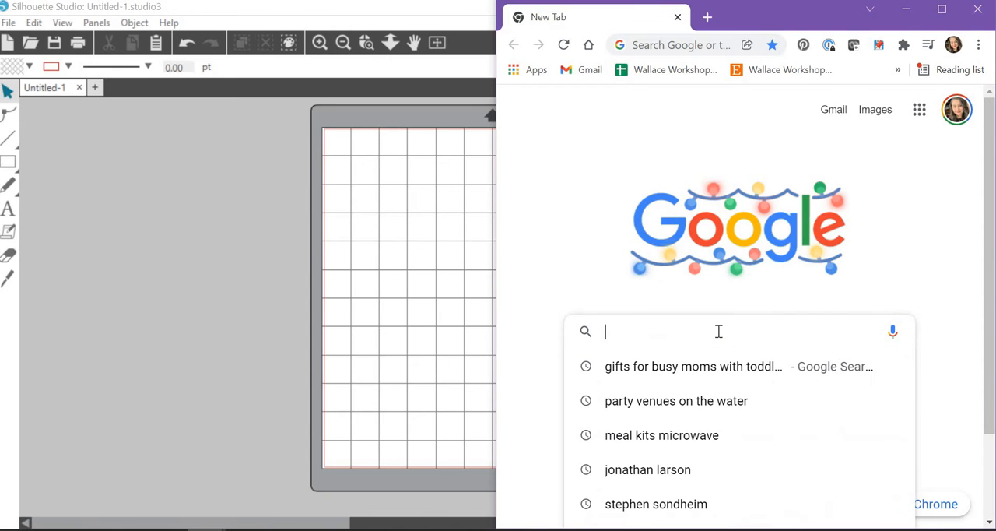
type("but")
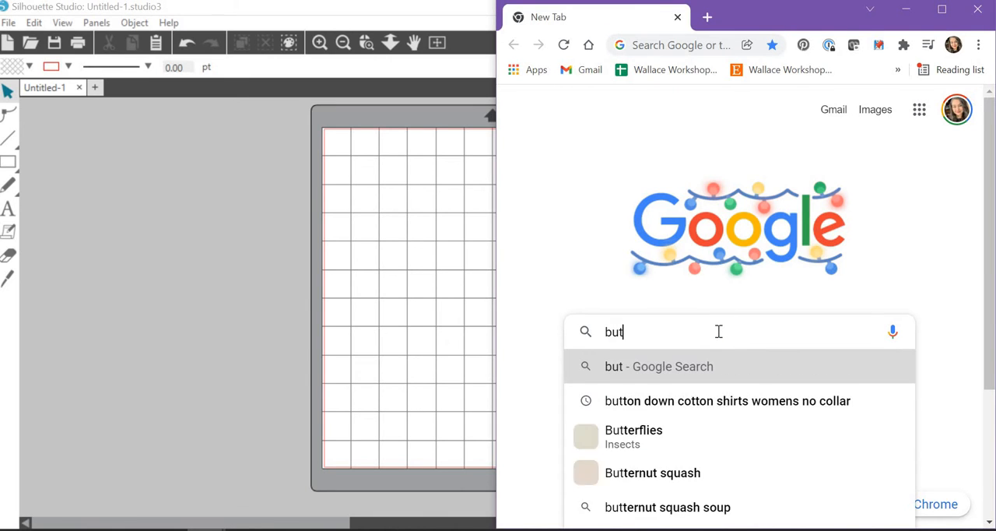
type("terfly silhouett")
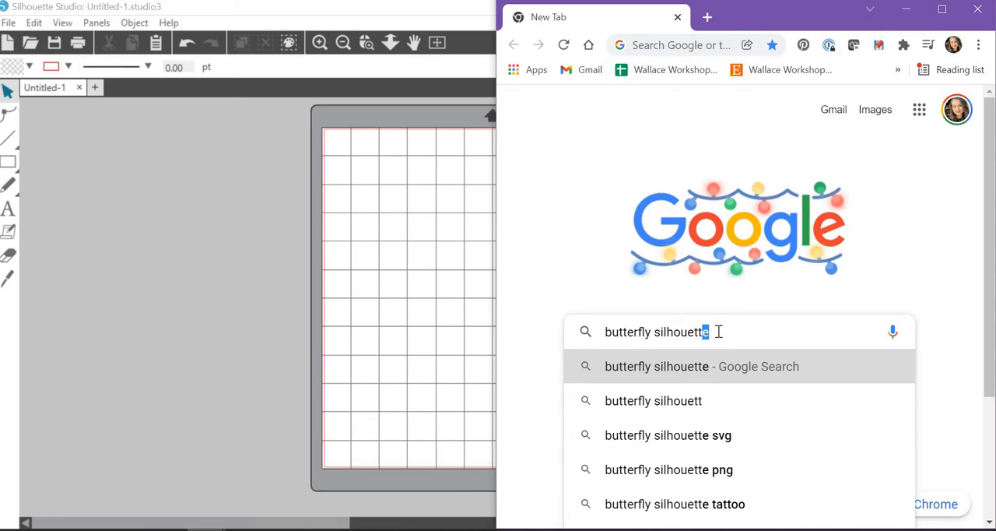
type("e")
key("Return")
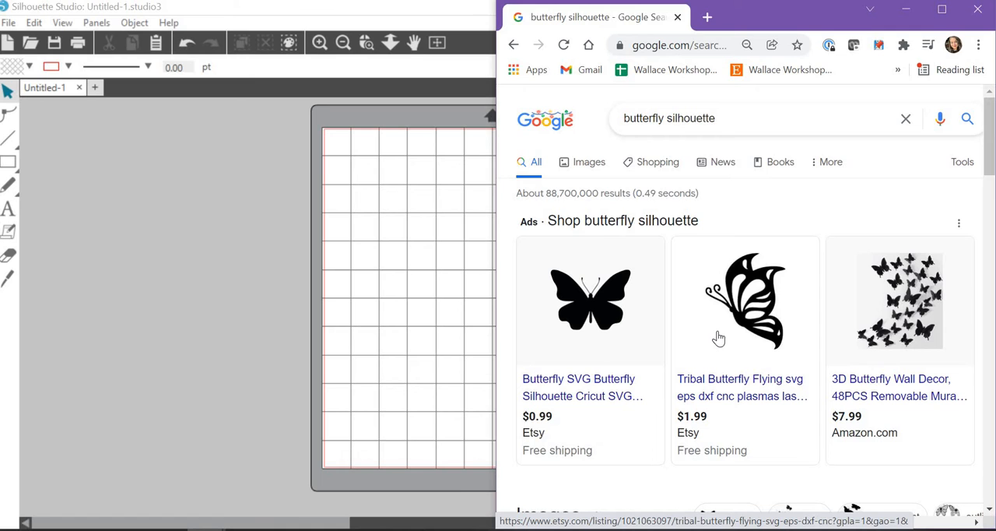
scroll(632, 311, "down", 3)
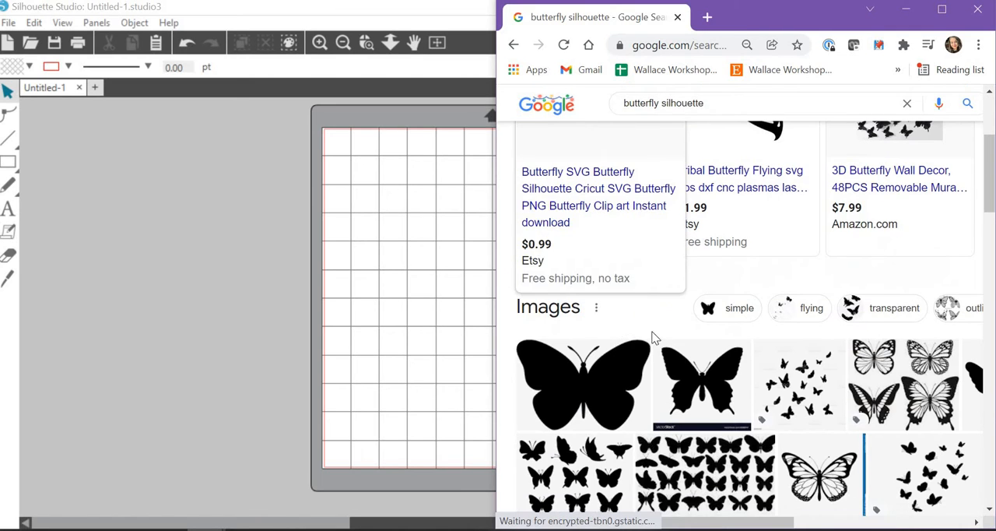
scroll(827, 329, "up", 3)
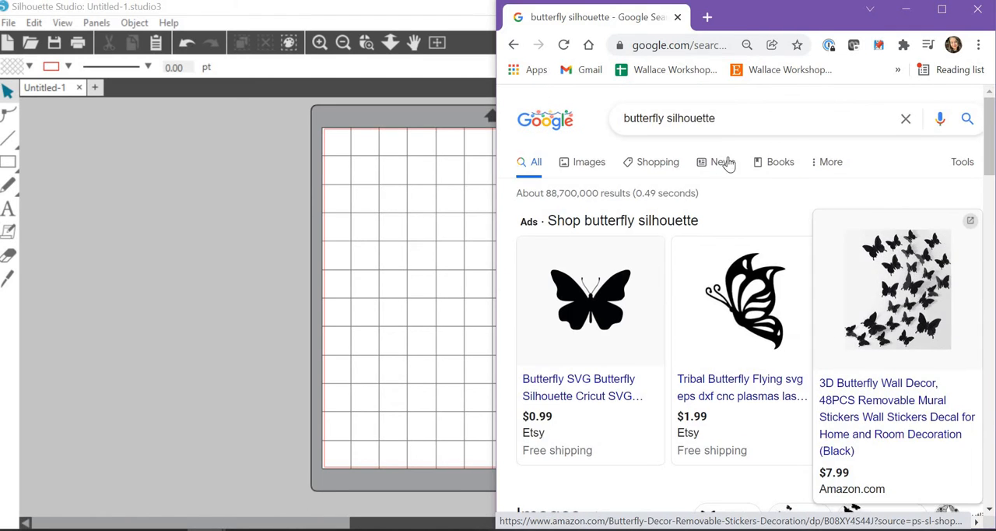
left_click(591, 166)
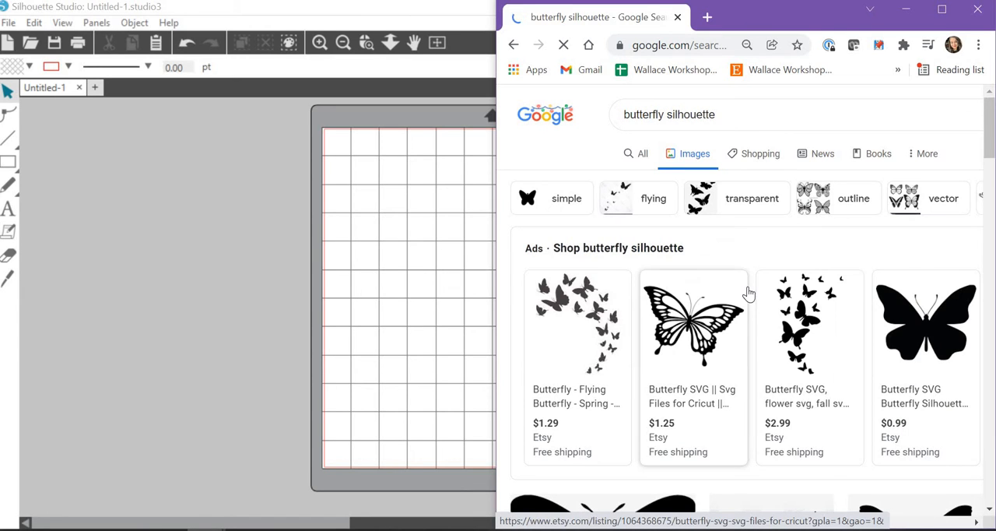
Examine the butterfly silhouette image results for a simple, solid black shape suitable for cutting
scroll(750, 299, "down", 8)
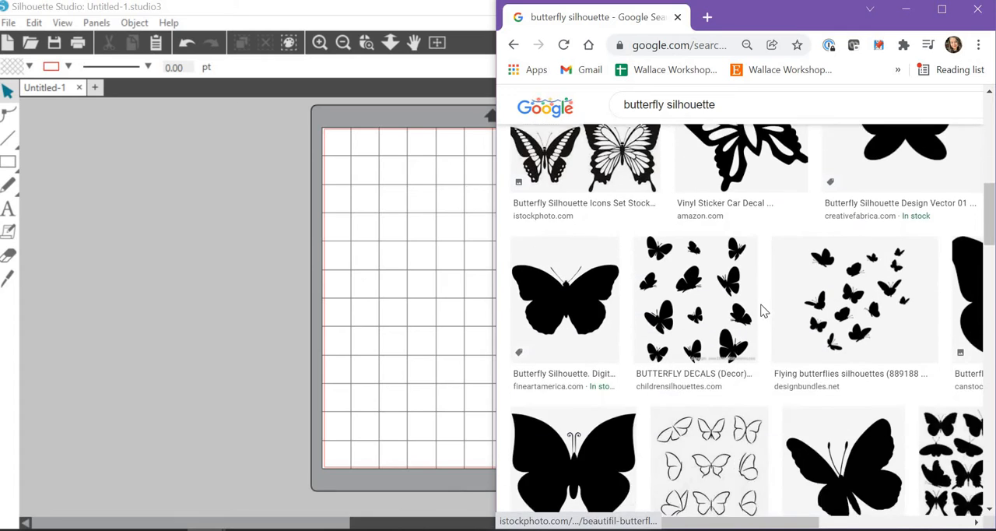
scroll(762, 311, "down", 10)
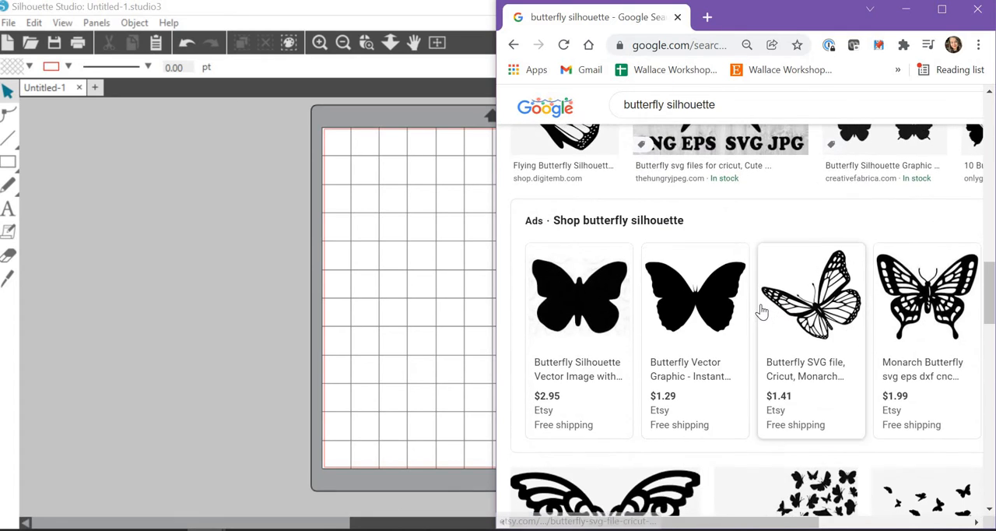
scroll(761, 311, "down", 4)
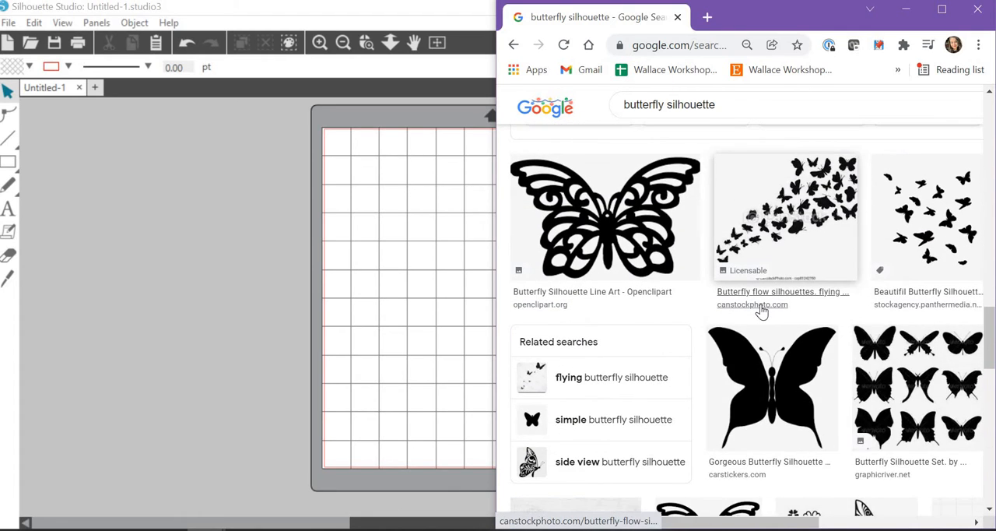
scroll(761, 310, "up", 10)
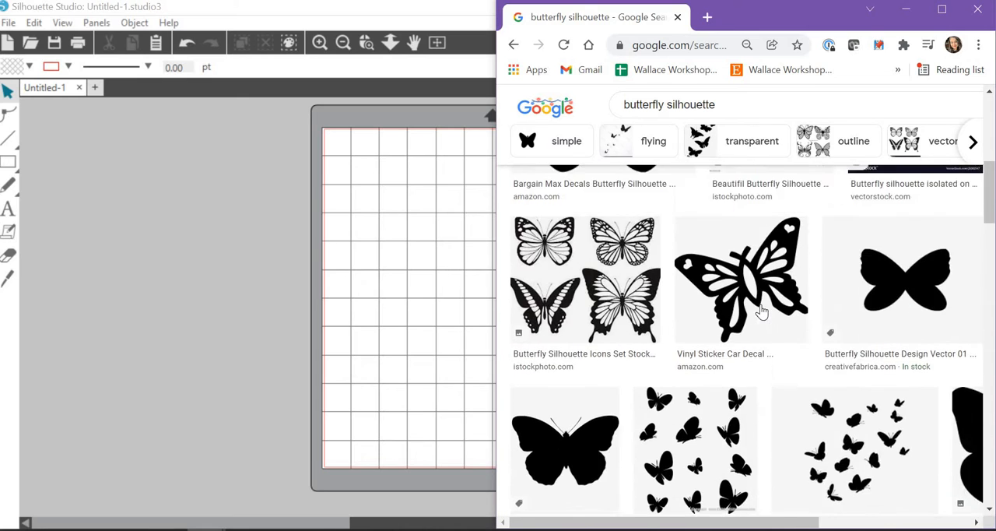
scroll(761, 311, "up", 8)
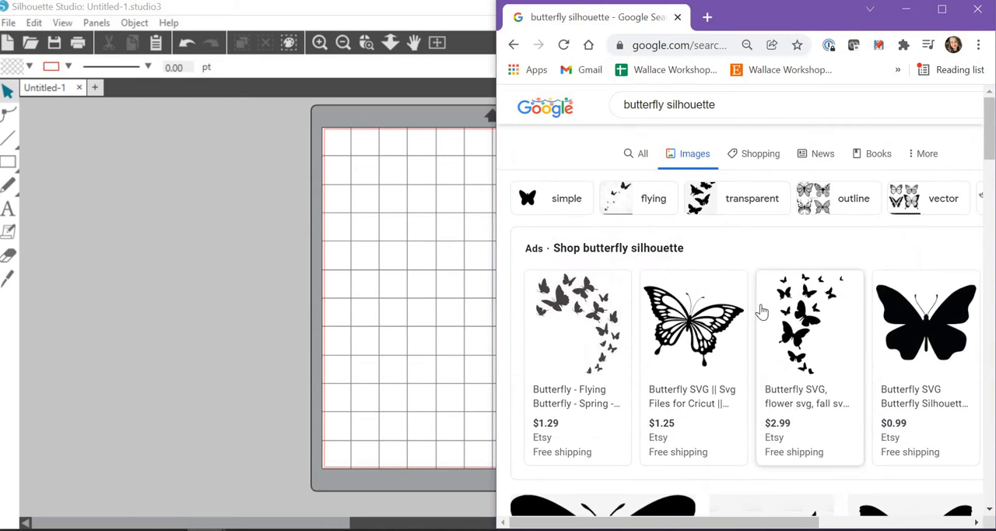
scroll(760, 311, "down", 3)
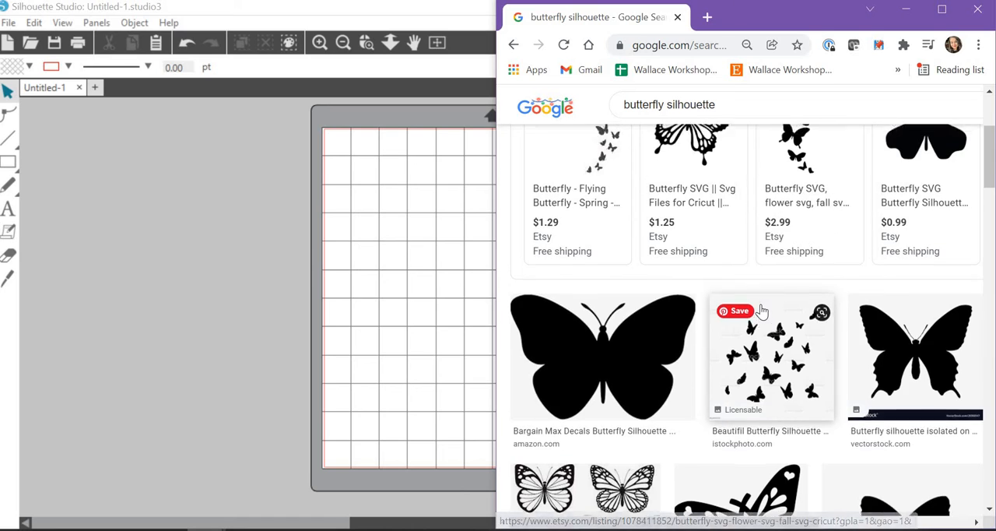
scroll(761, 311, "up", 2)
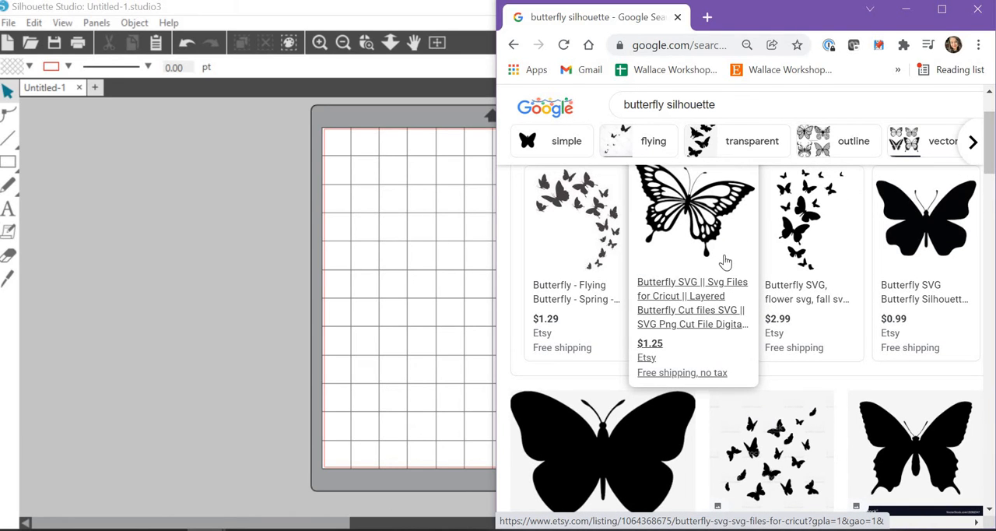
scroll(826, 311, "down", 1)
scroll(826, 312, "down", 3)
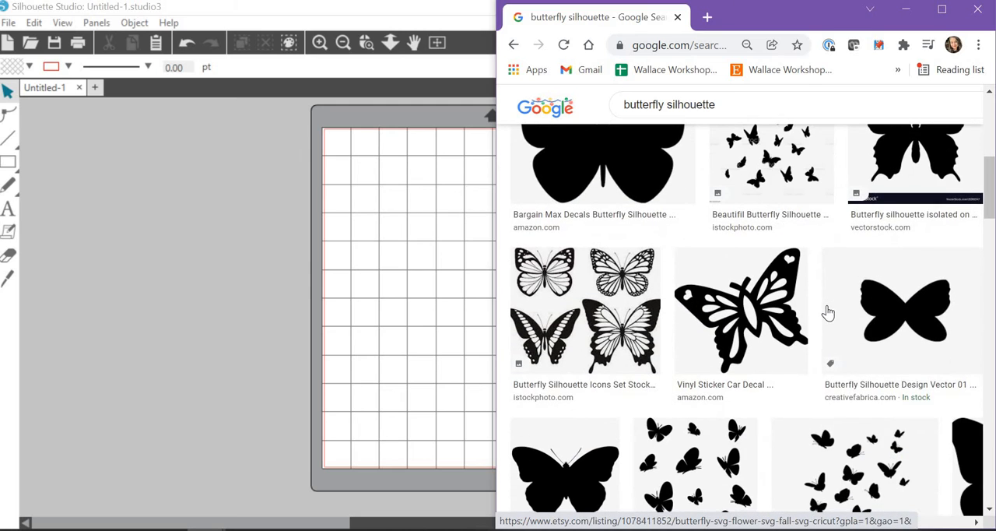
scroll(827, 312, "up", 1)
scroll(828, 312, "down", 1)
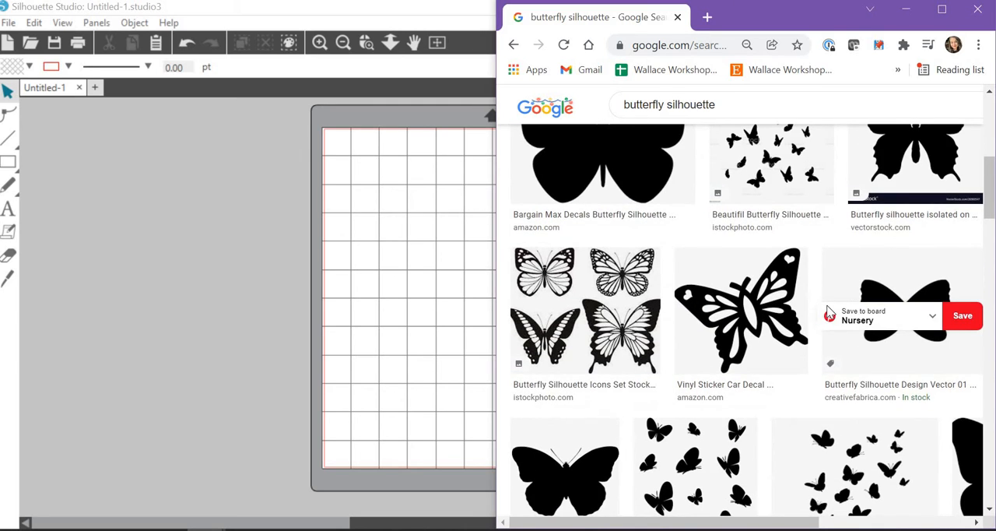
scroll(675, 315, "up", 1)
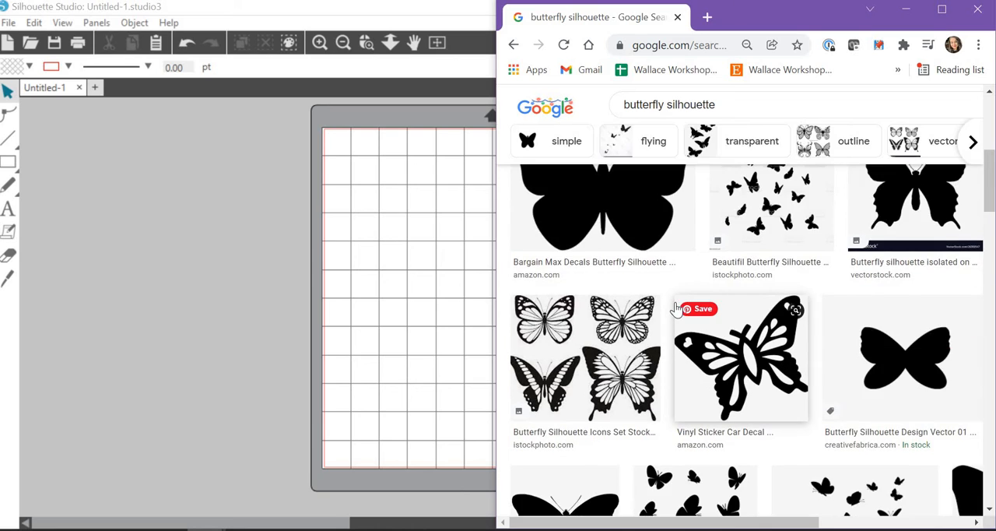
scroll(667, 318, "down", 1)
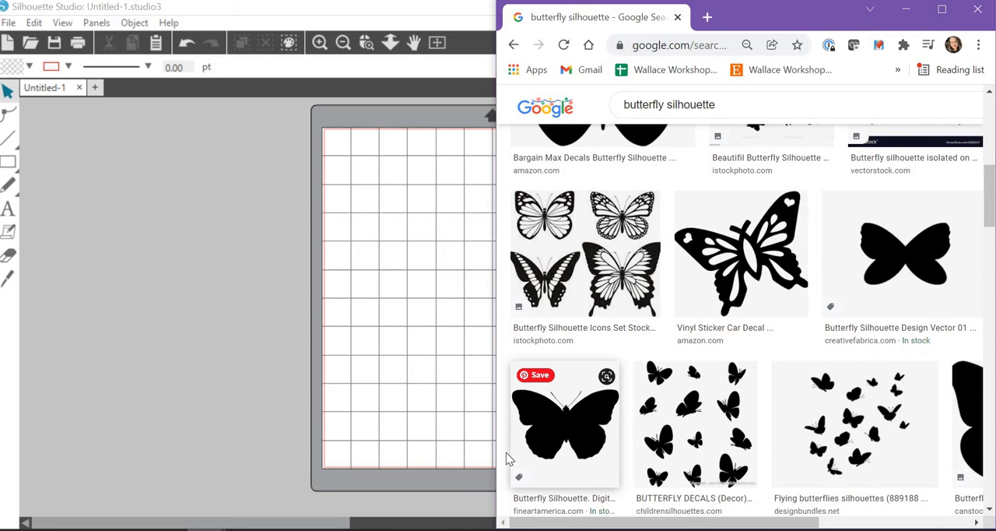
scroll(689, 408, "down", 3)
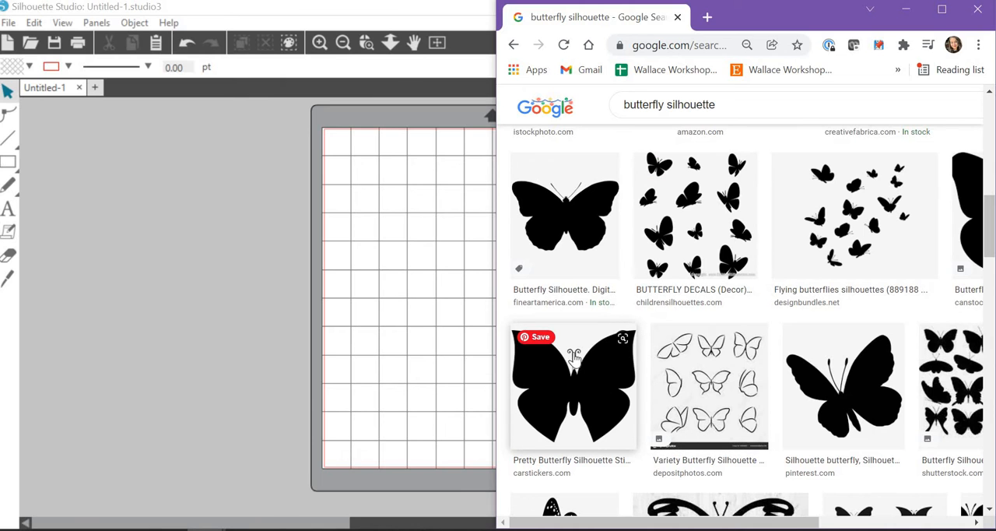
scroll(587, 377, "down", 3)
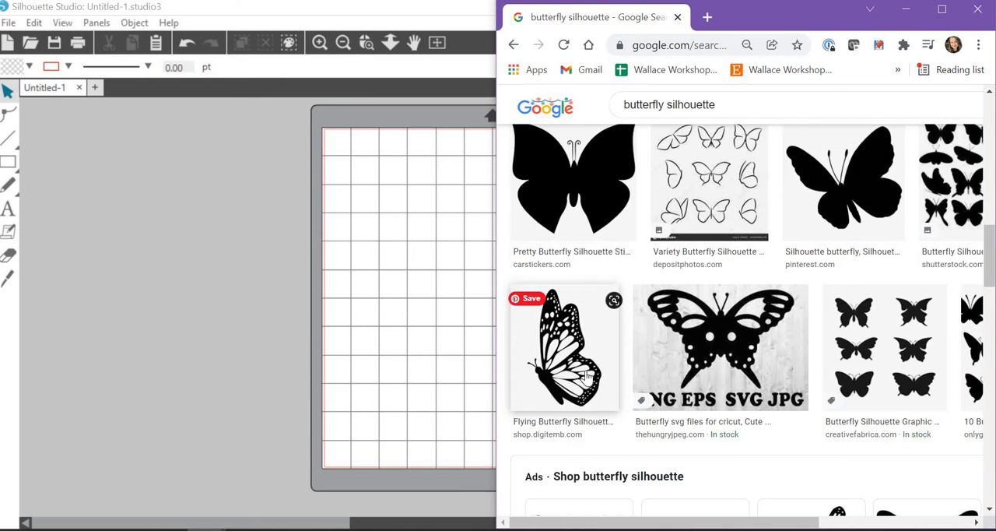
scroll(587, 377, "down", 6)
scroll(588, 378, "up", 3)
scroll(588, 377, "up", 3)
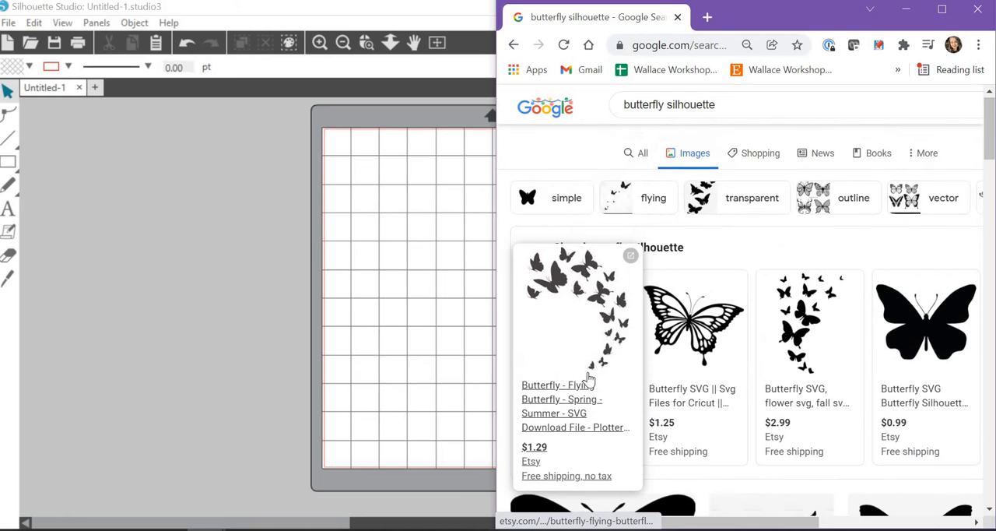
scroll(589, 379, "down", 1)
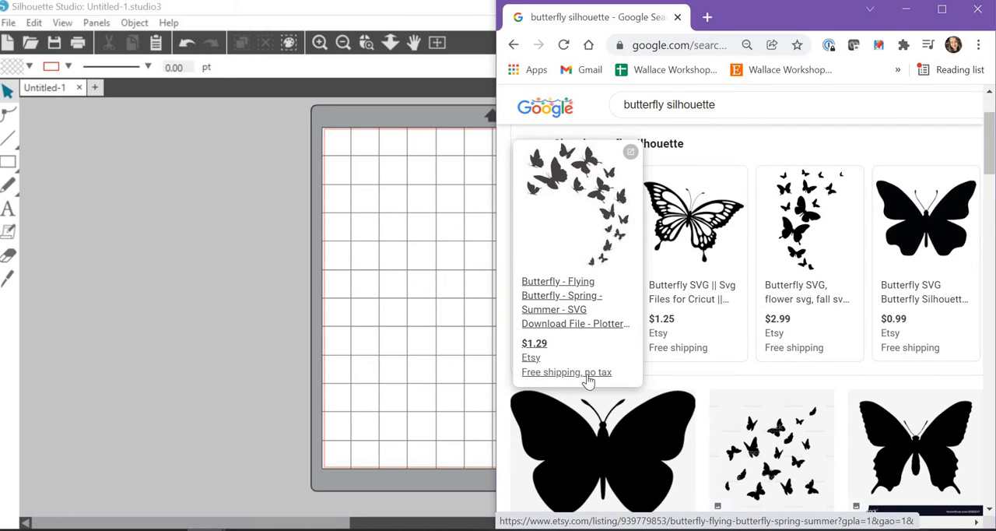
scroll(587, 381, "down", 3)
scroll(587, 381, "up", 5)
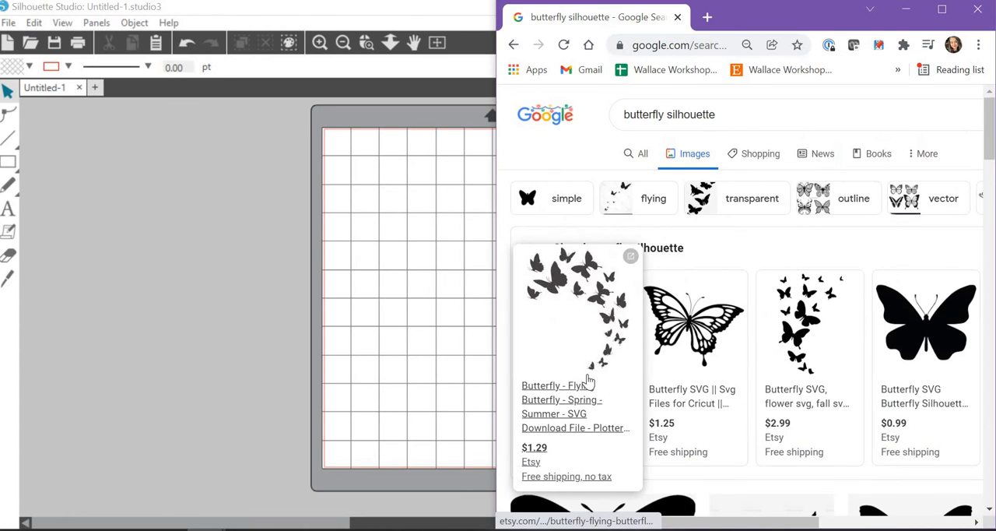
scroll(587, 381, "down", 3)
scroll(587, 381, "up", 3)
scroll(591, 373, "down", 4)
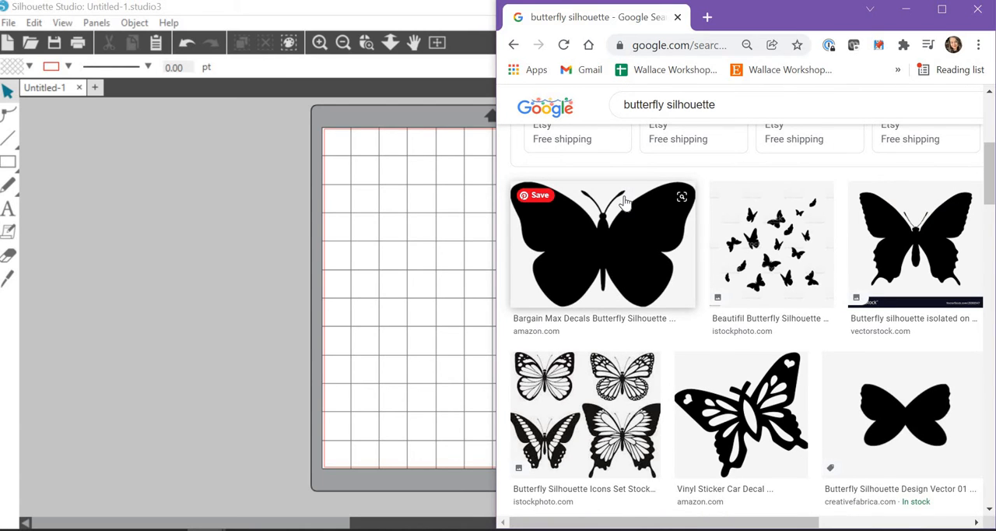
Save the large solid black butterfly image from the Bargain Max Decals result to Downloads as "butterly 1" in PNG format
right_click(619, 249)
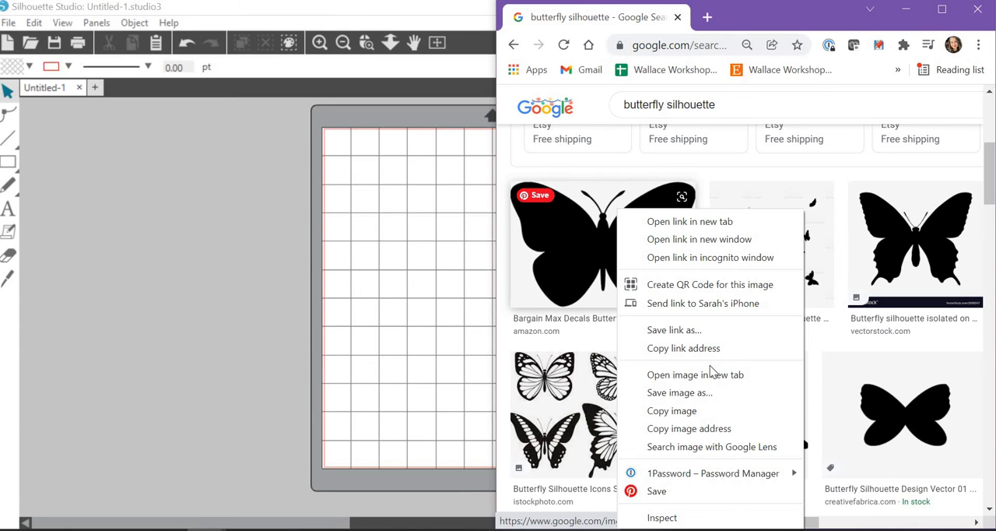
left_click(708, 398)
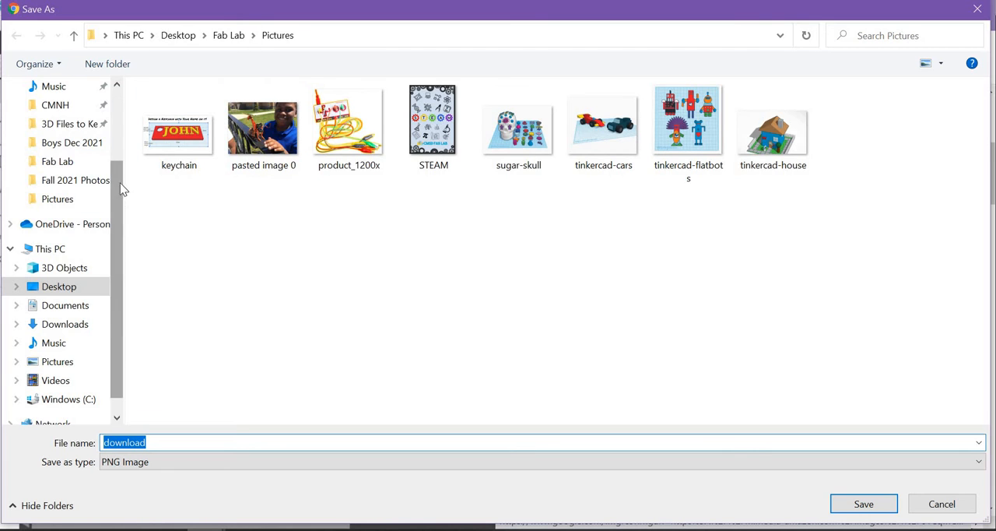
scroll(64, 129, "up", 3)
left_click(72, 158)
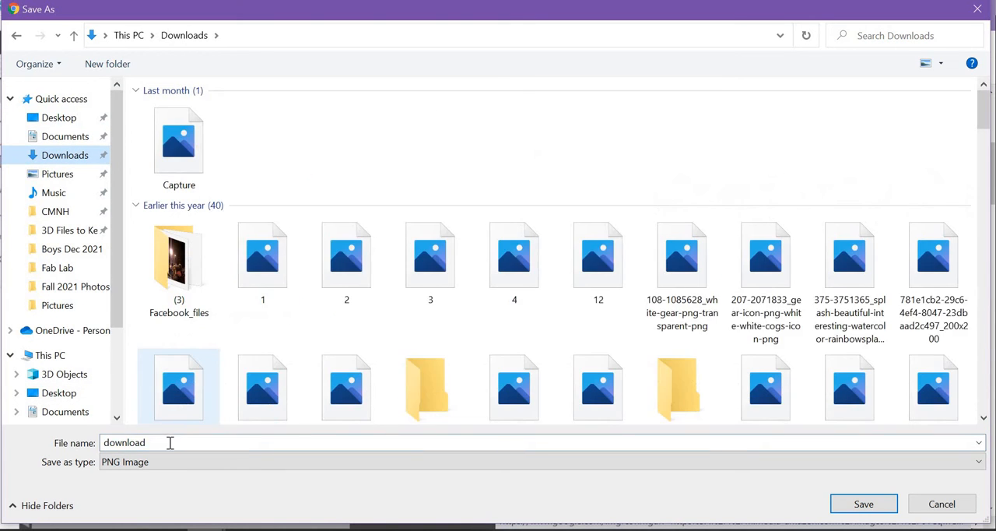
left_click(169, 443)
type("butterly 1")
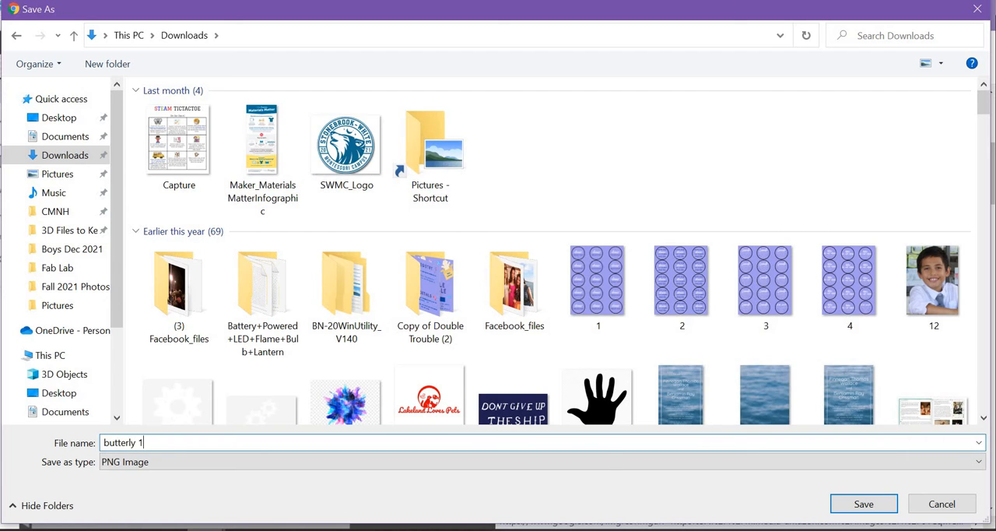
key("Return")
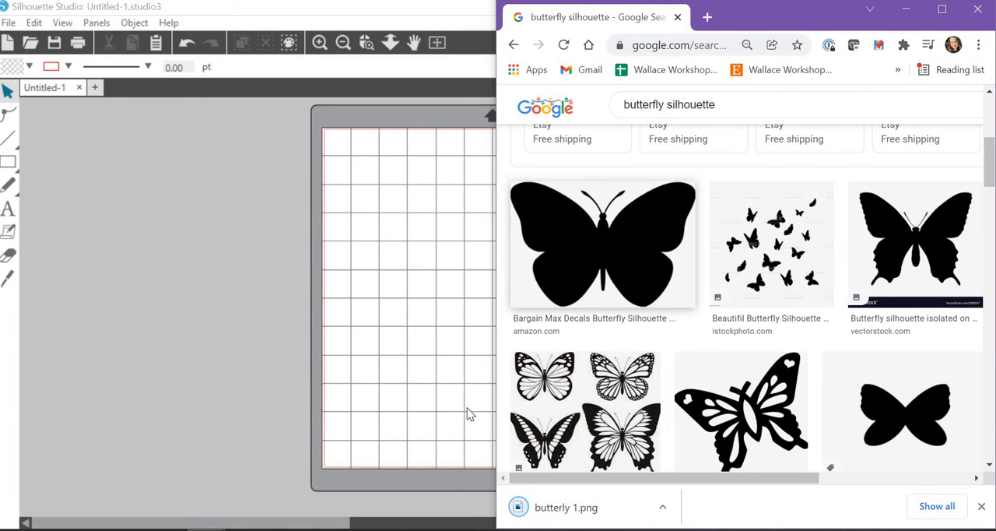
Return to Silhouette Studio and place "butterly 1" from the Downloads folder near the mat's centre, about 7.9 by 5.4 in
left_click(905, 16)
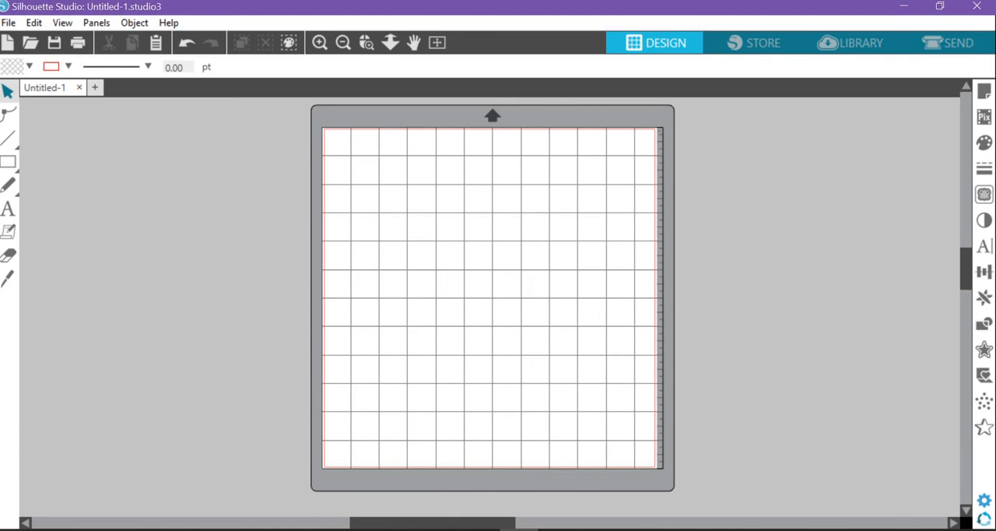
left_click(284, 529)
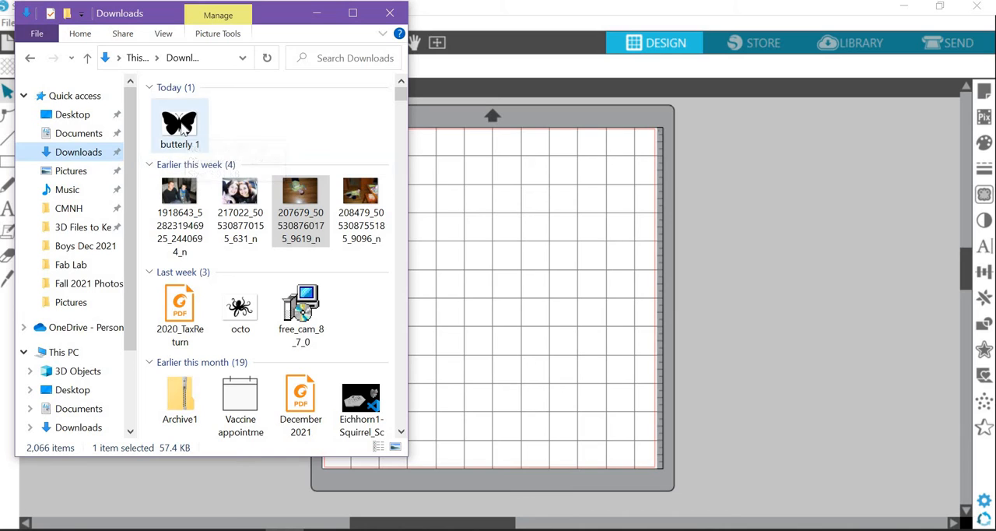
left_click_drag(184, 133, 642, 345)
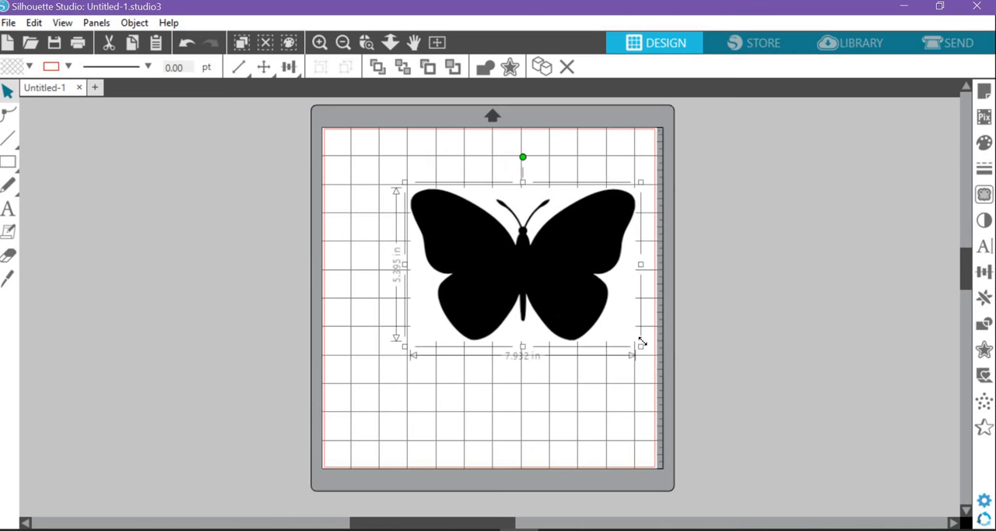
left_click_drag(611, 300, 570, 306)
left_click(556, 441)
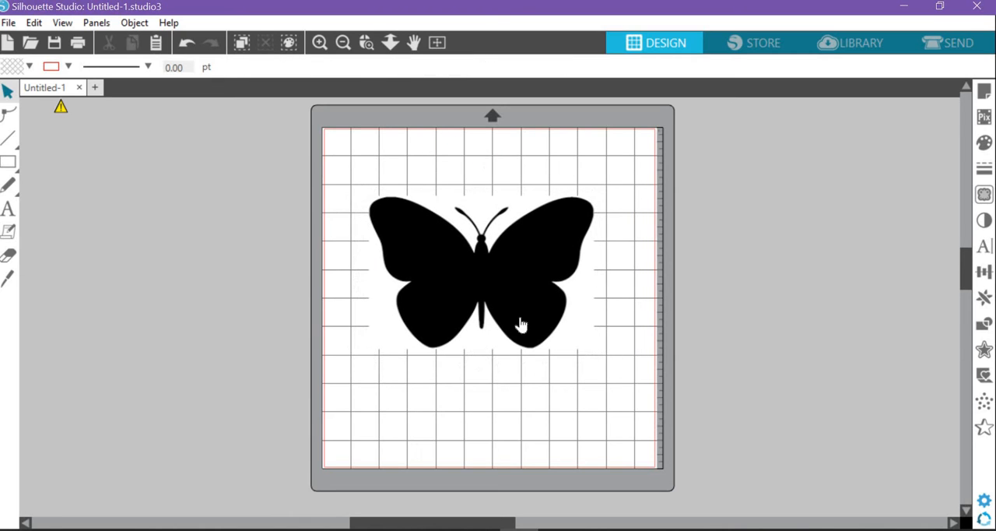
Trace the solid black butterfly, using a trace area about 9.1 by 6.9 in around it and the standard Trace style
left_click(514, 274)
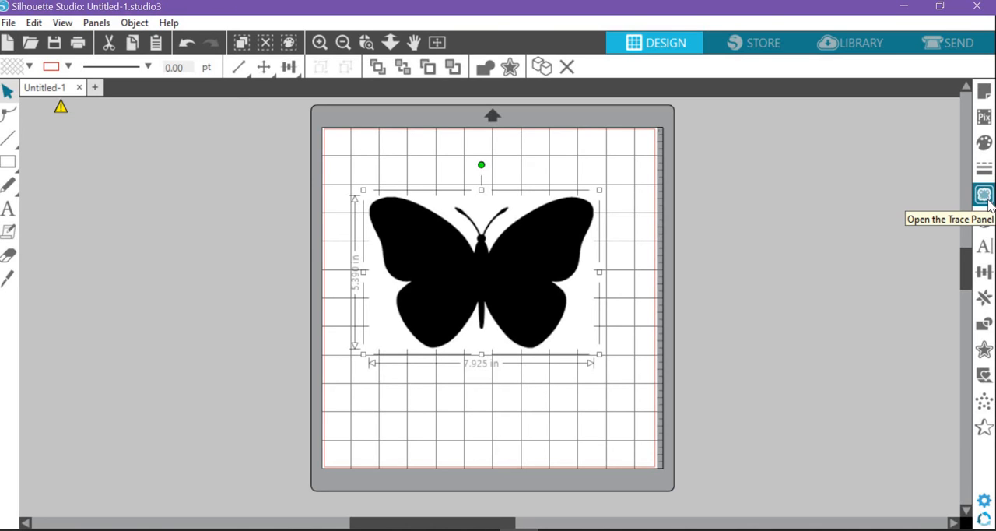
left_click(985, 195)
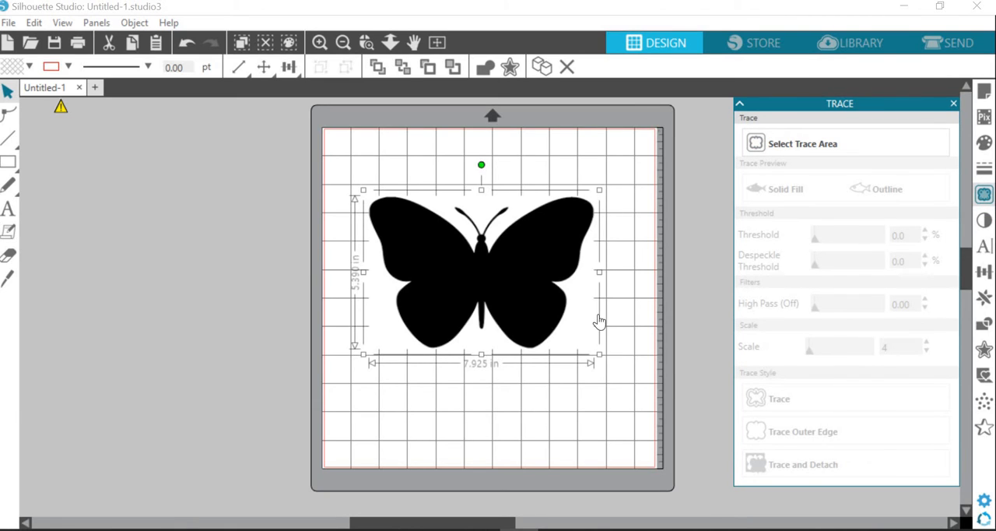
left_click(815, 151)
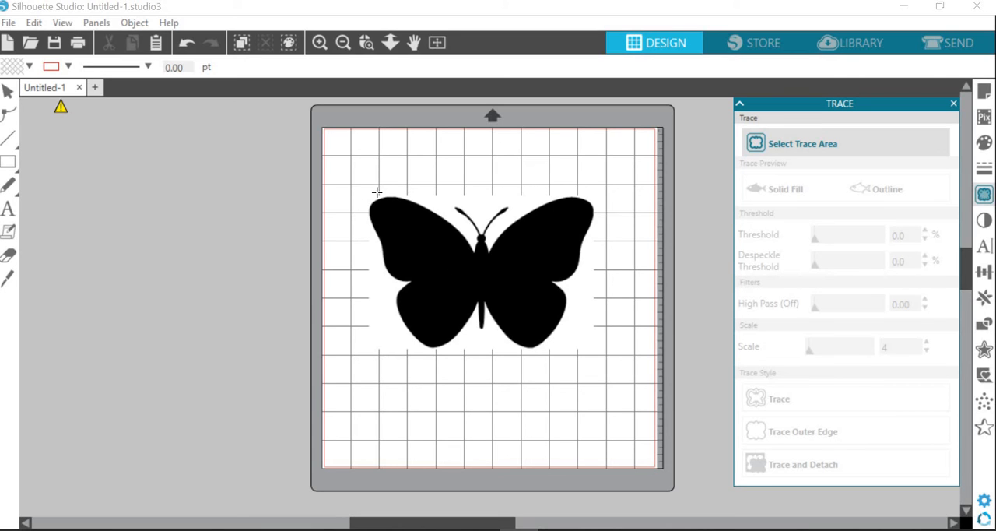
mouse_move(356, 182)
left_mouse_down()
mouse_move(611, 349)
mouse_move(634, 389)
mouse_move(615, 381)
left_mouse_up()
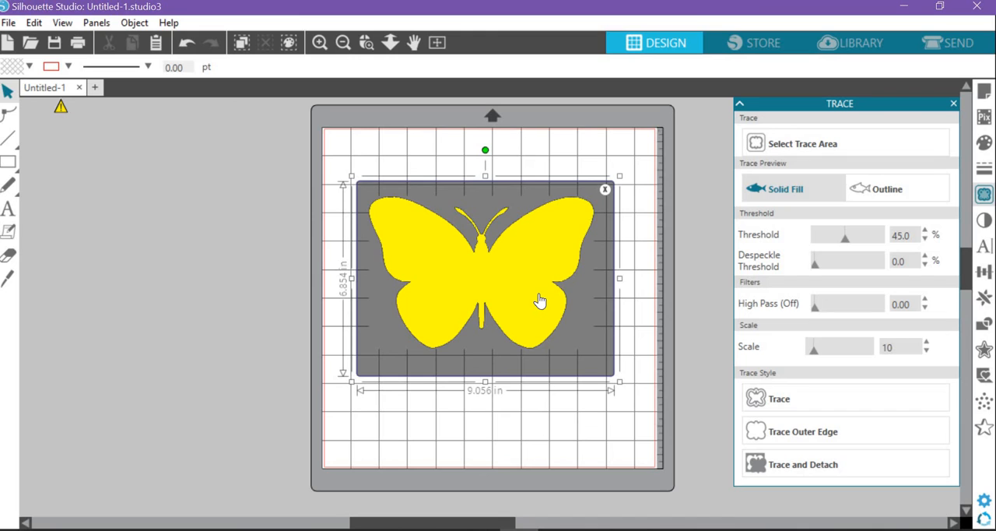
left_click(806, 409)
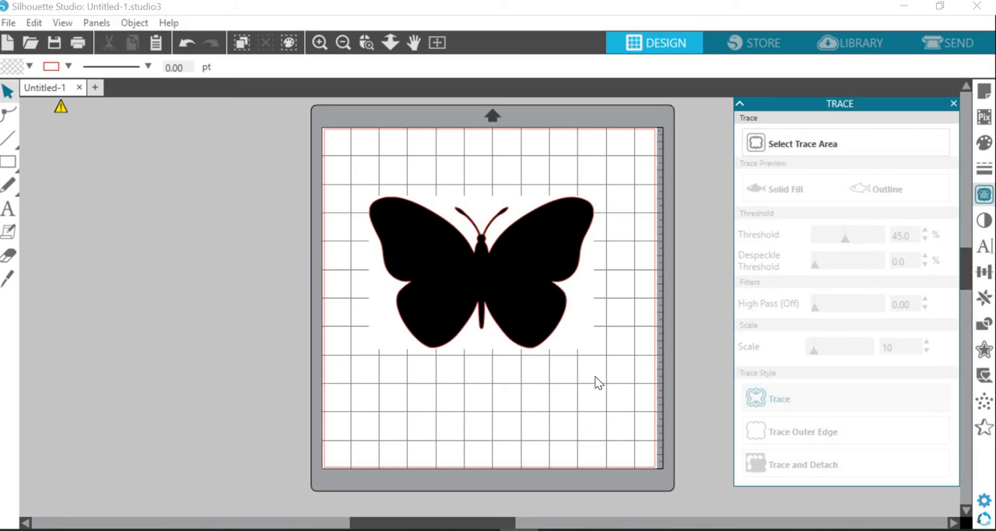
Move the original black butterfly image off the cutting mat, leaving the traced outline in place
left_click(510, 273)
left_click_drag(510, 272, 178, 202)
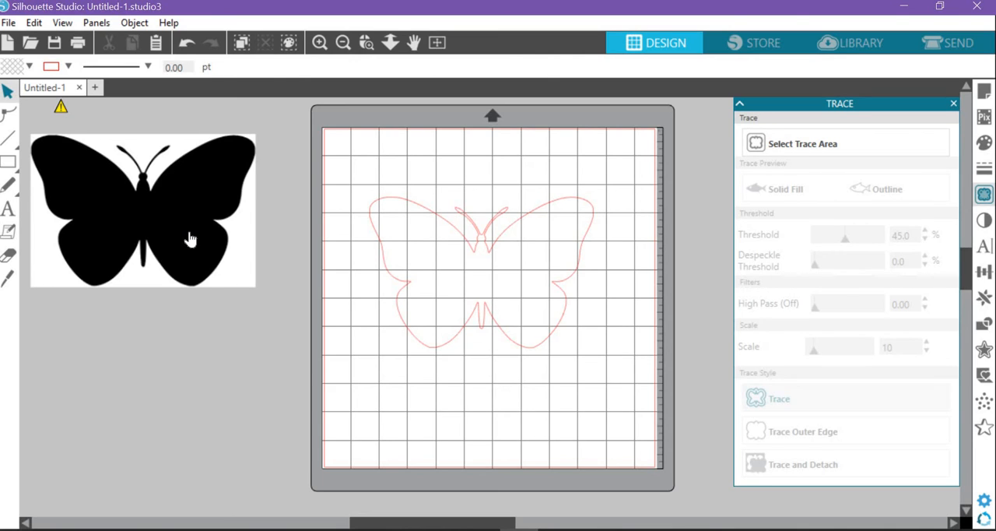
left_click_drag(178, 242, 192, 238)
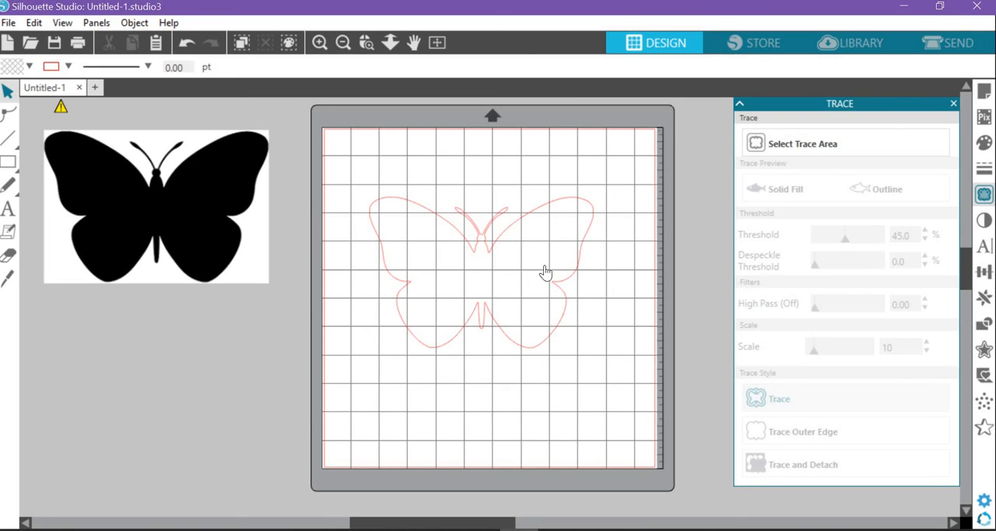
Scale the traced butterfly outline proportionally to 5 in wide and move it to the mat's upper-left corner
left_click_drag(477, 238, 475, 206)
left_click(518, 268)
left_click(498, 292)
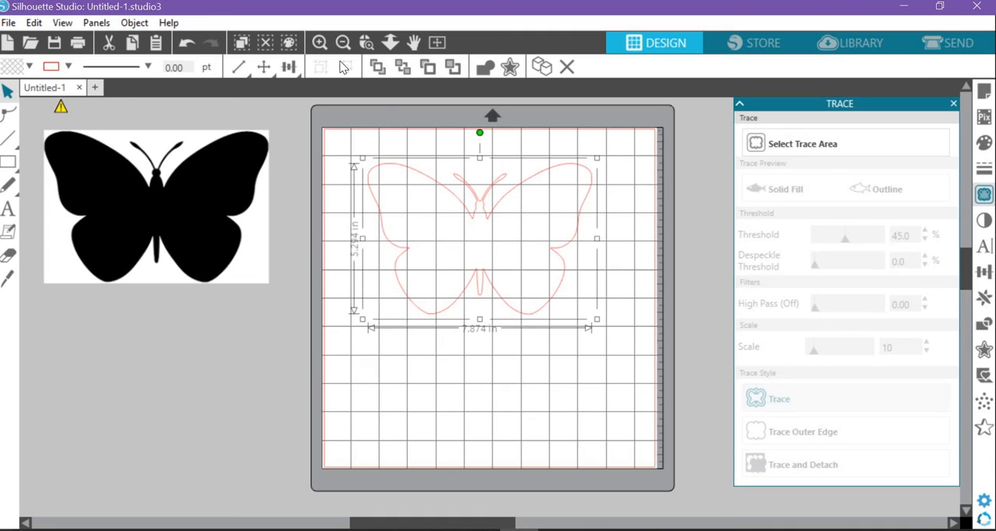
left_click(241, 67)
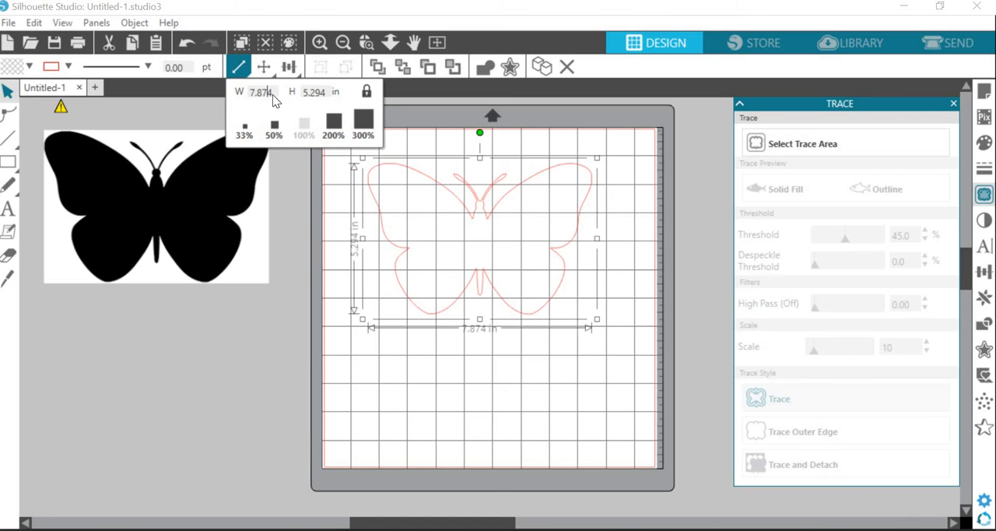
double_click(253, 98)
type("5")
key("Return")
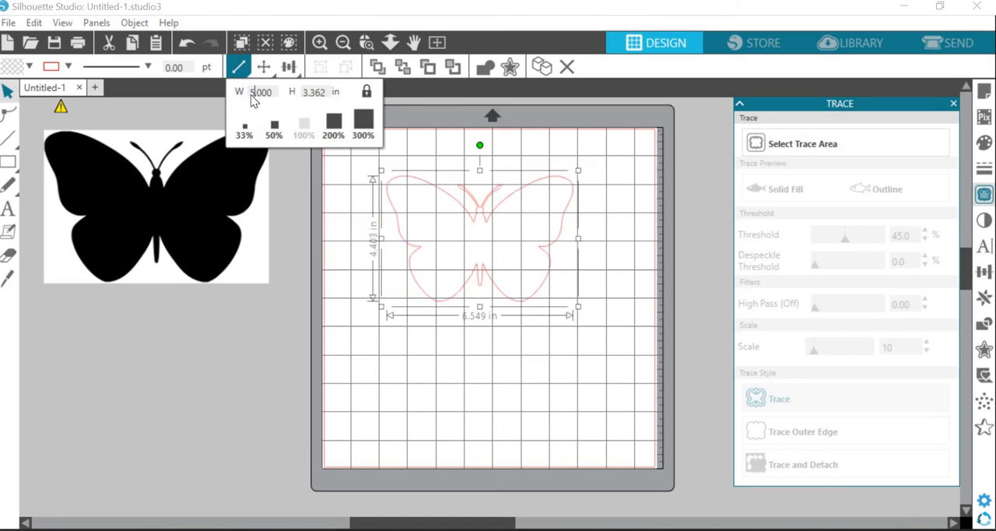
left_click_drag(488, 233, 422, 186)
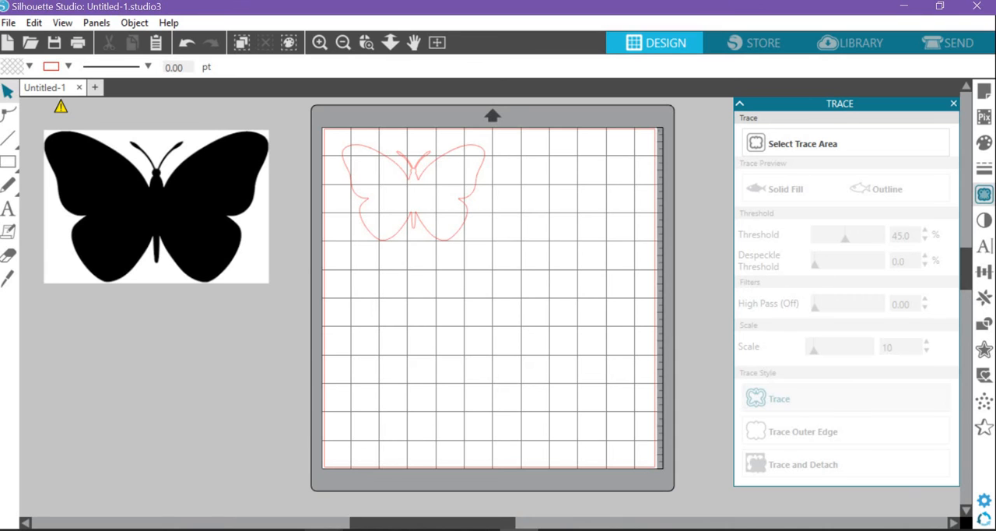
Switch to Chrome and save the patterned side-view butterfly from the shop.digitemb.com result to Downloads as "butterfly 2" in PNG format
mouse_move(233, 523)
left_click(385, 459)
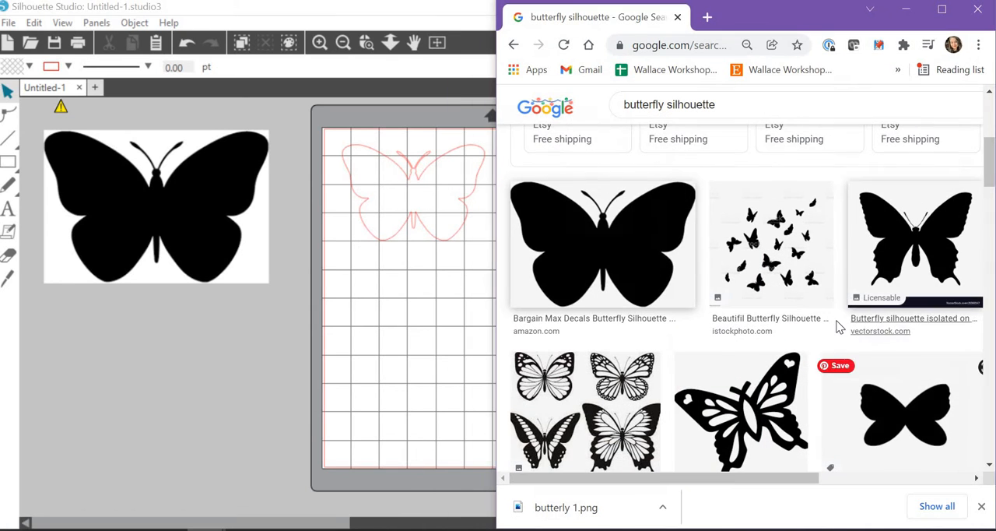
scroll(825, 311, "down", 4)
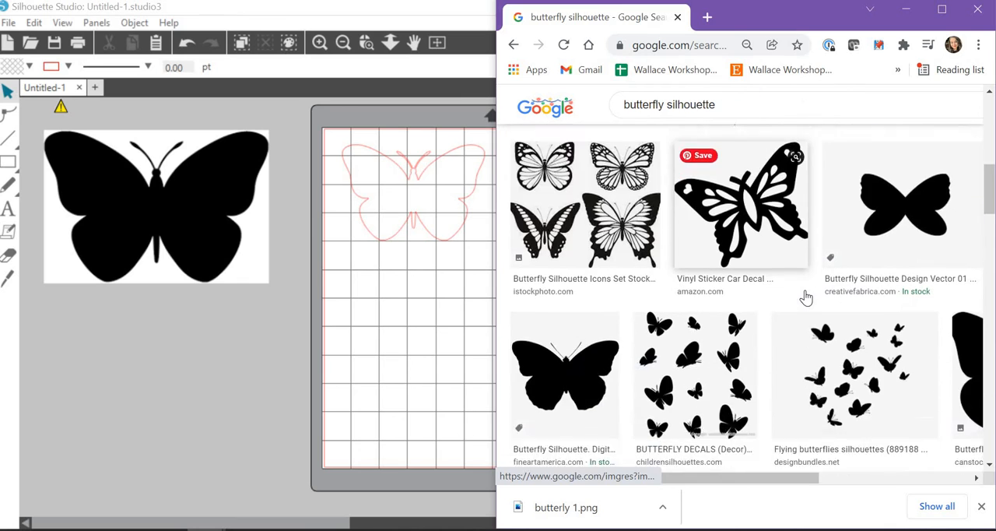
scroll(807, 297, "up", 3)
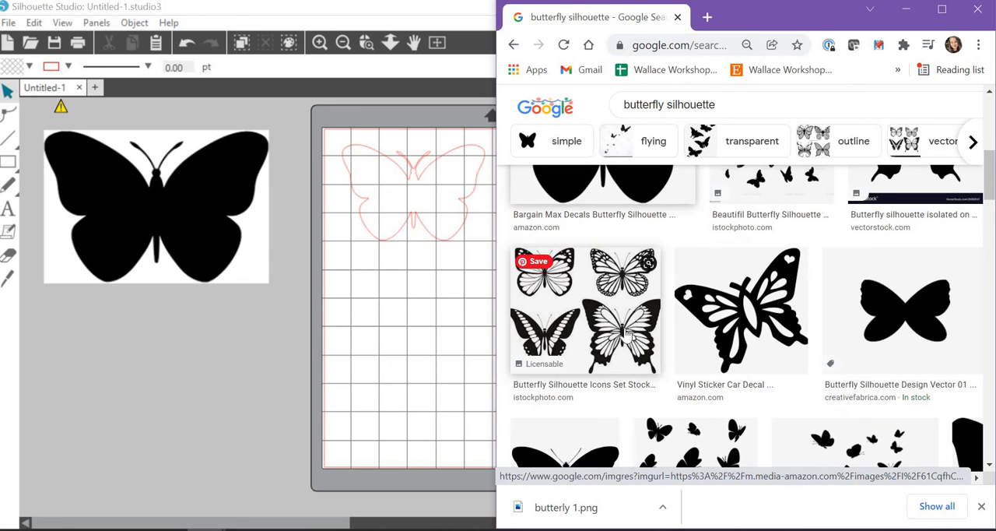
scroll(639, 340, "down", 6)
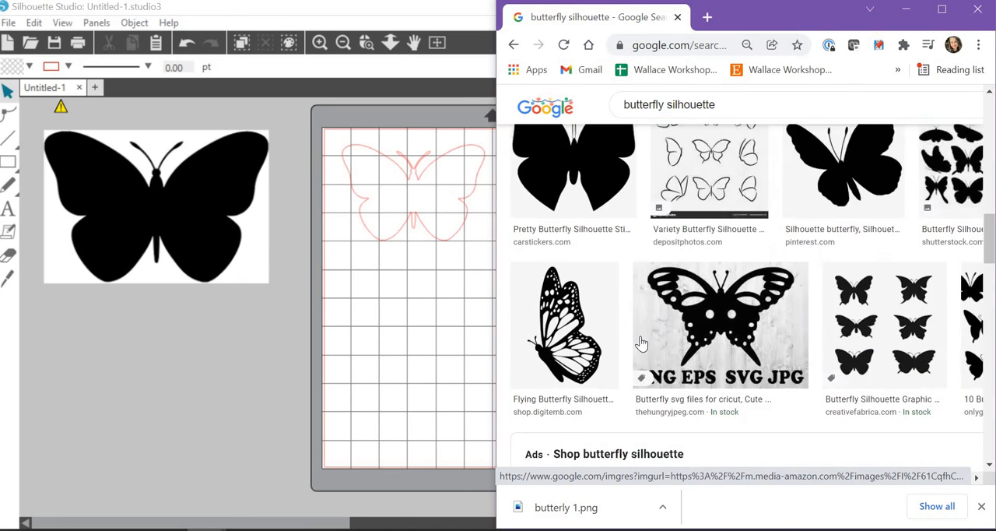
scroll(640, 340, "down", 2)
scroll(640, 343, "up", 3)
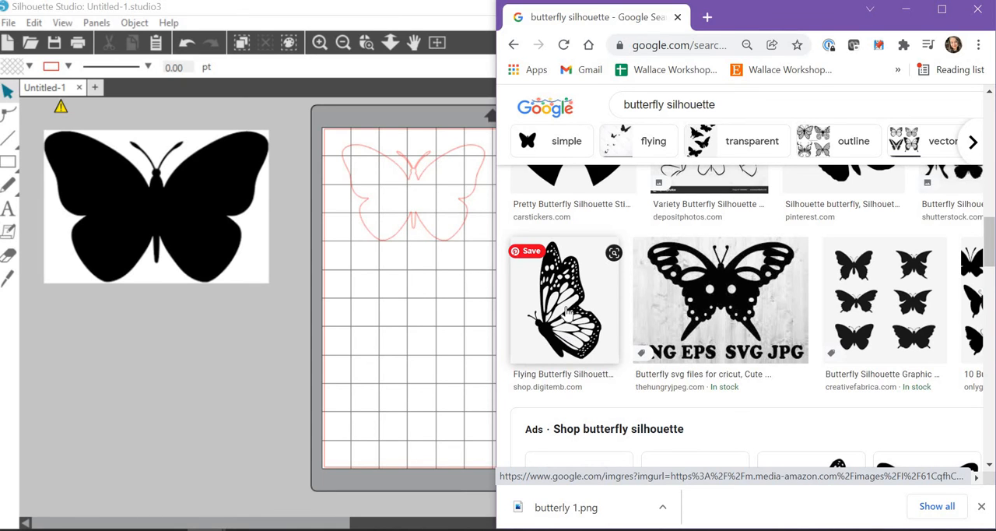
right_click(563, 311)
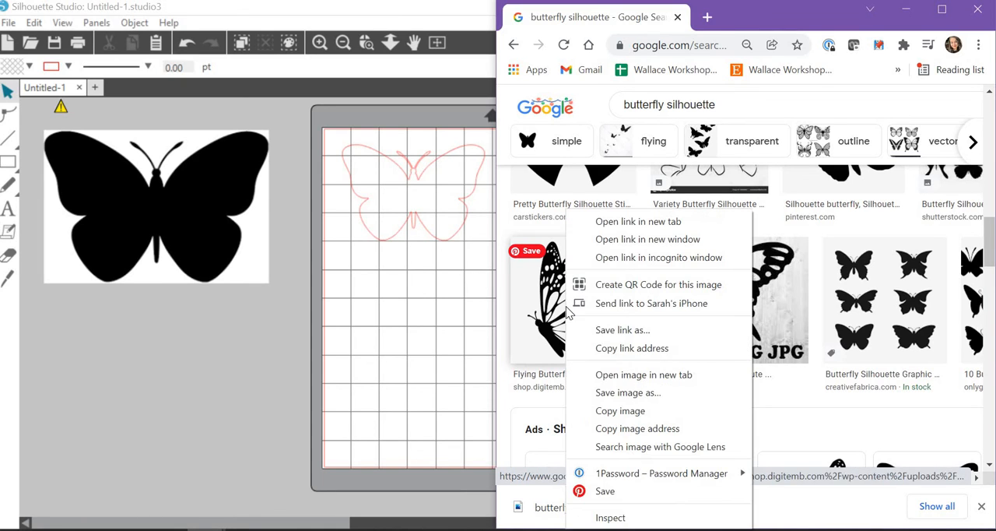
left_click(654, 398)
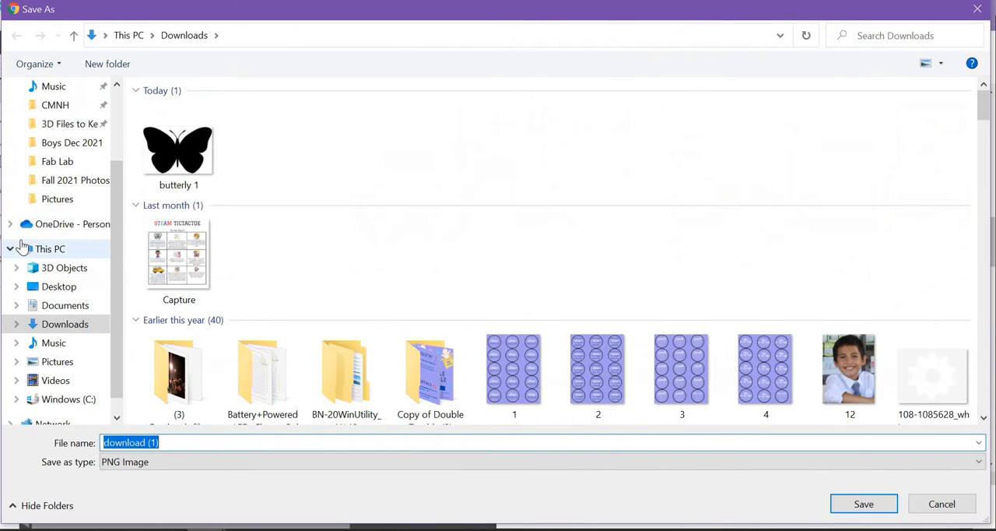
type("butterfly 2")
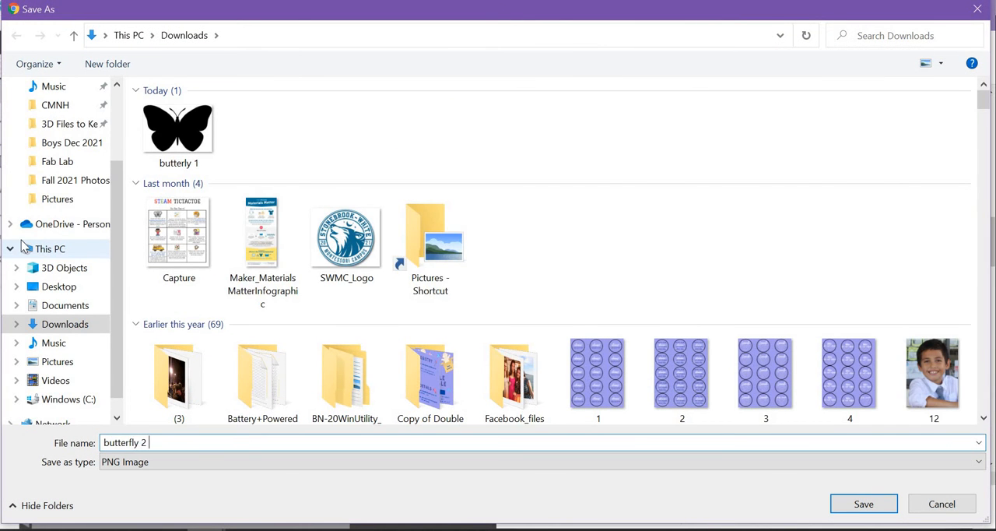
key("Return")
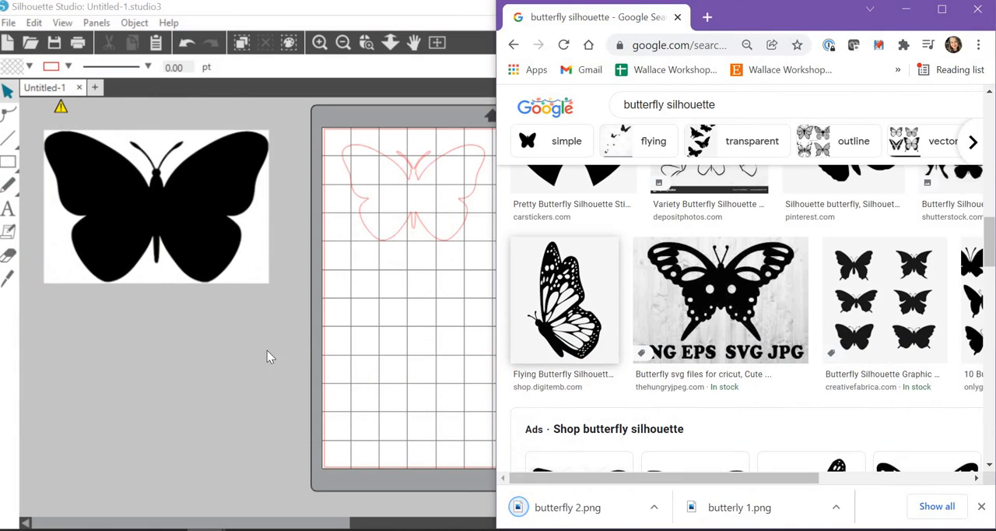
Return to Silhouette Studio, place "butterfly 2" from Downloads in the mat's lower-right area and enlarge it to about 5.15 in square
left_click(351, 406)
left_click(285, 529)
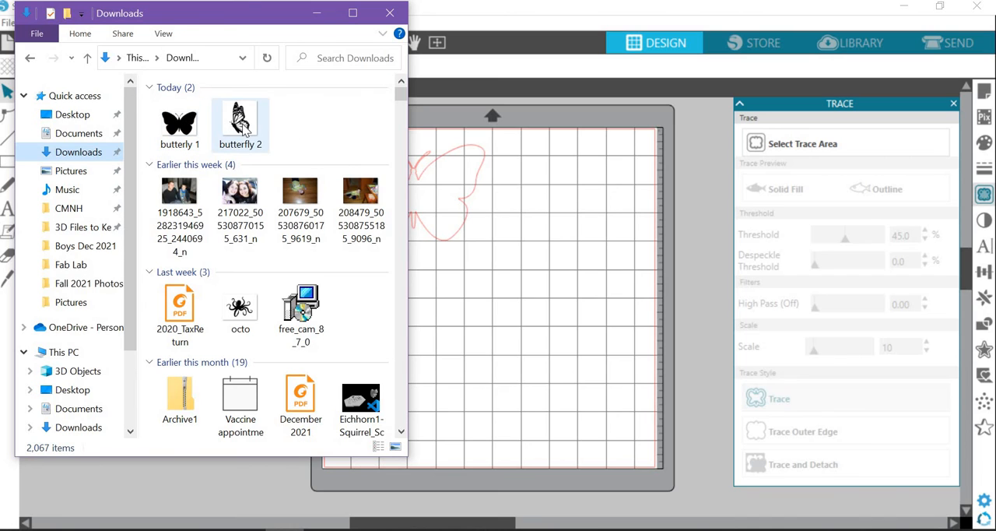
left_click_drag(243, 131, 549, 380)
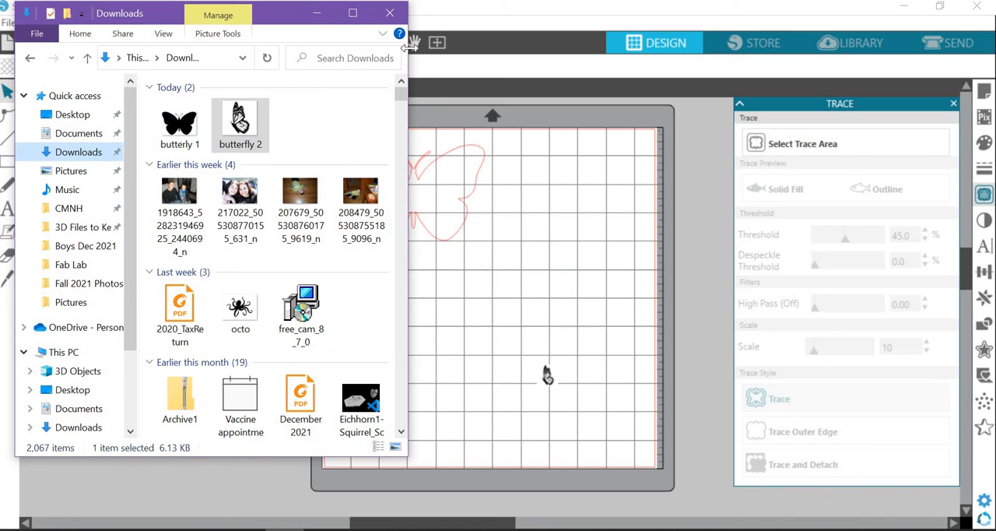
left_click(389, 13)
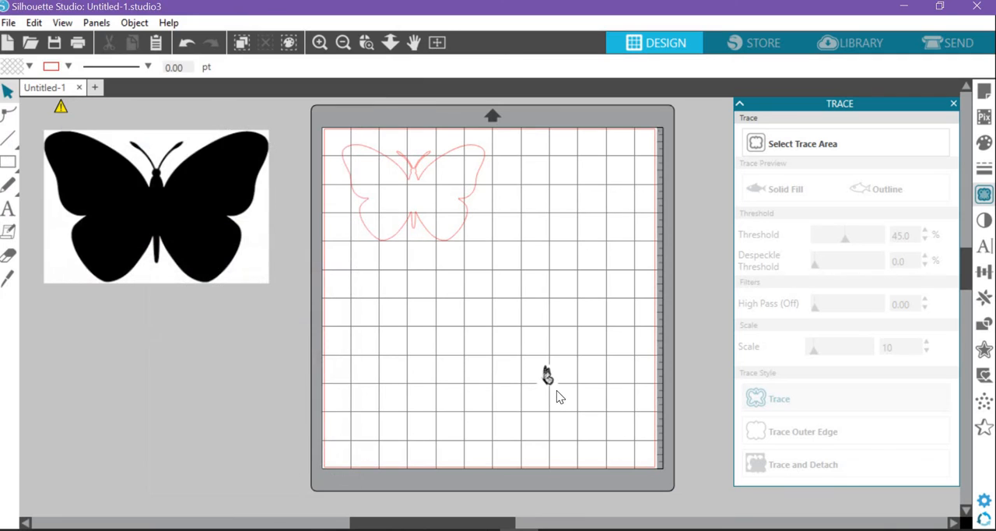
left_click(550, 387)
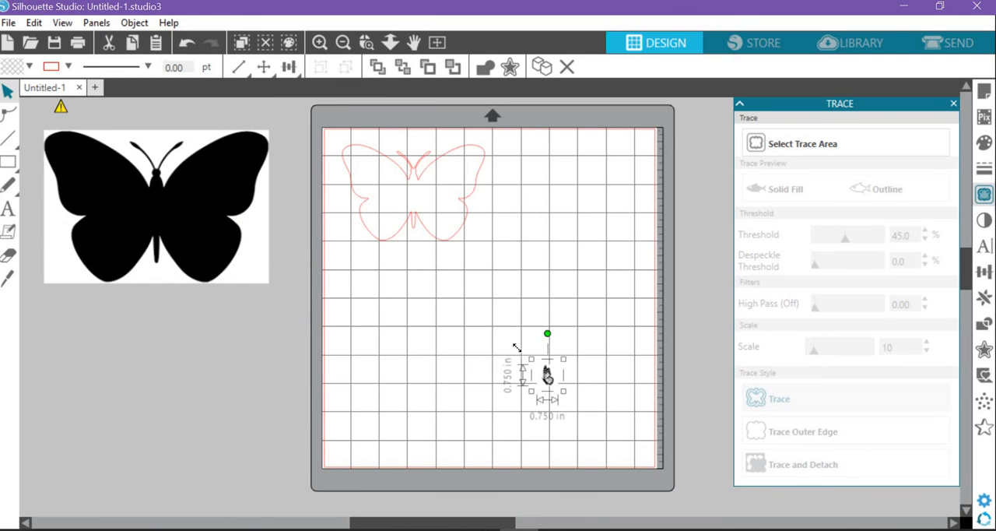
left_click_drag(516, 348, 580, 358)
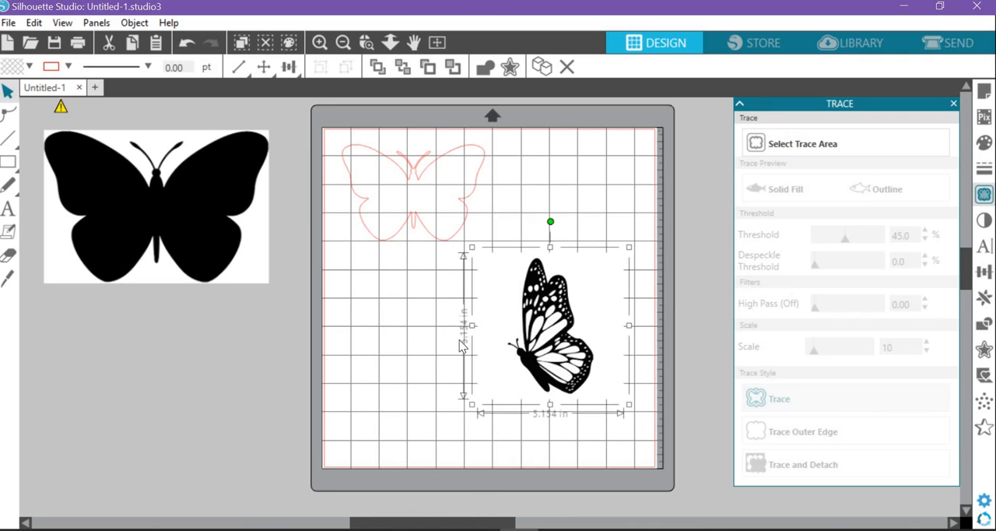
Define a trace area about 5.6 by 6.2 in around the patterned butterfly image
left_click(984, 194)
left_click(984, 194)
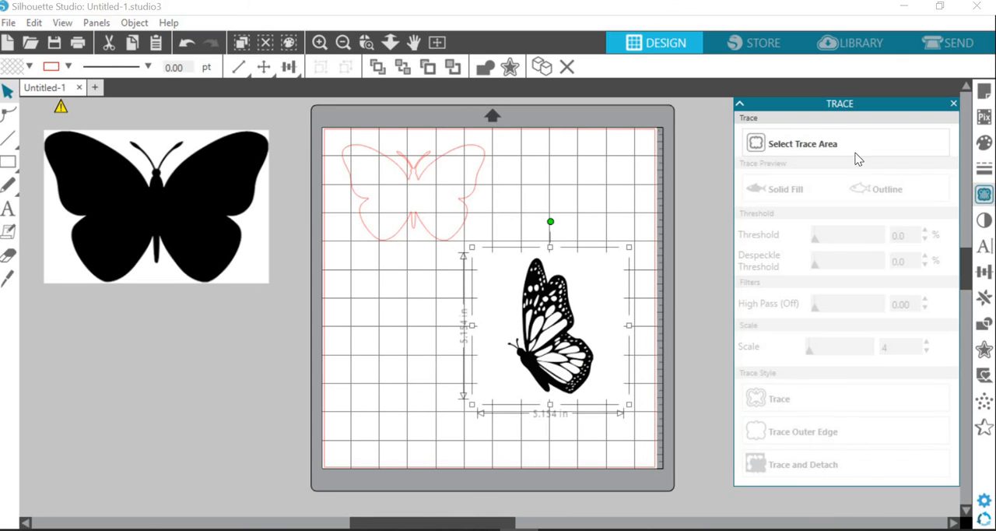
left_click(782, 147)
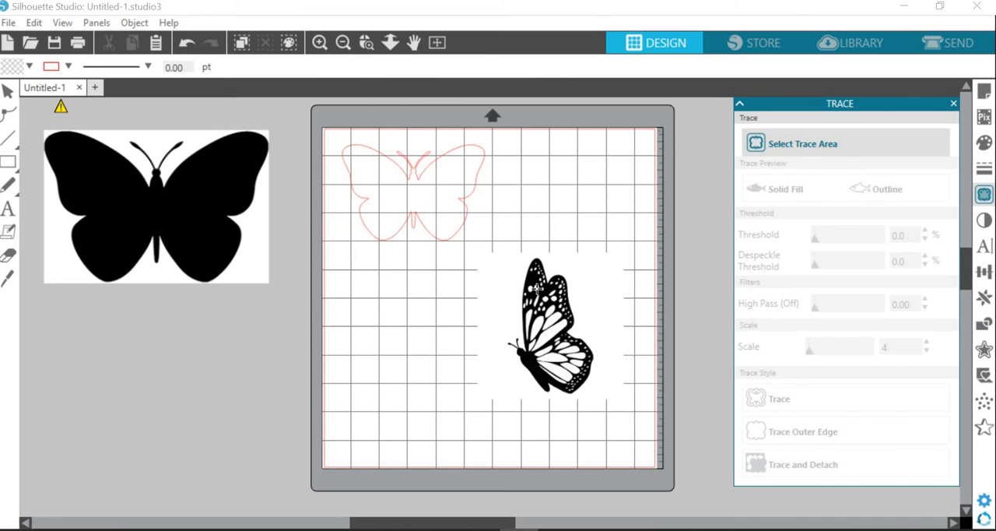
mouse_move(471, 242)
left_mouse_down()
mouse_move(635, 407)
mouse_move(636, 425)
left_mouse_up()
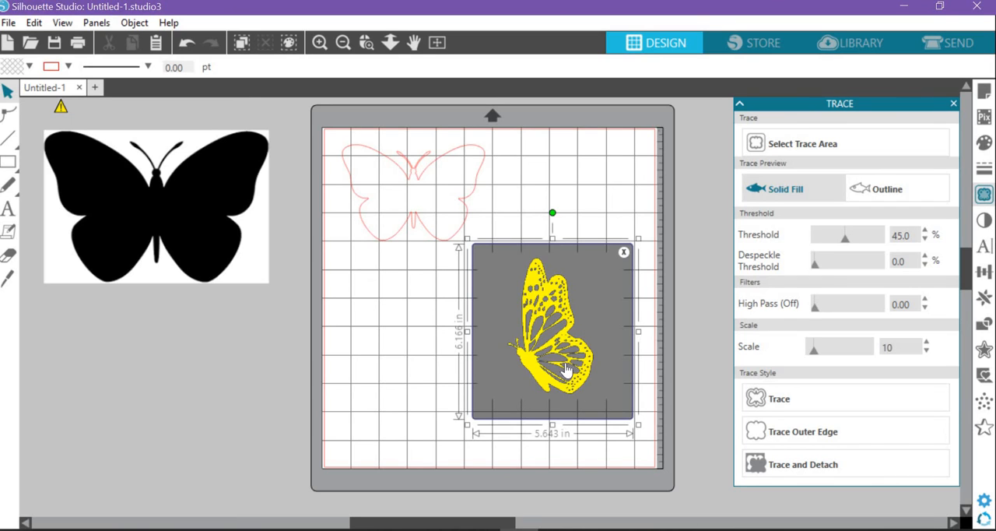
Compare low and high trace thresholds on the patterned butterfly's wing details and set the threshold to 72%
left_click(367, 43)
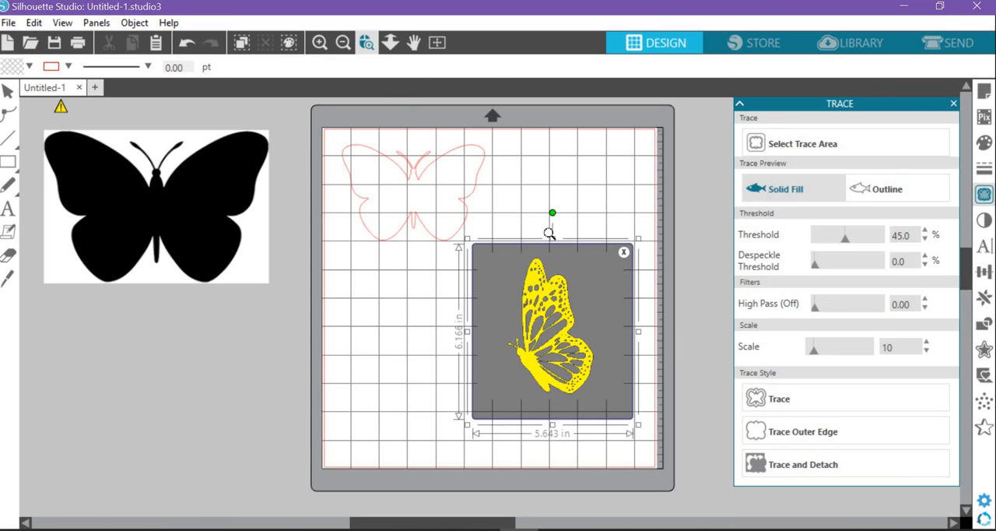
left_click(565, 332)
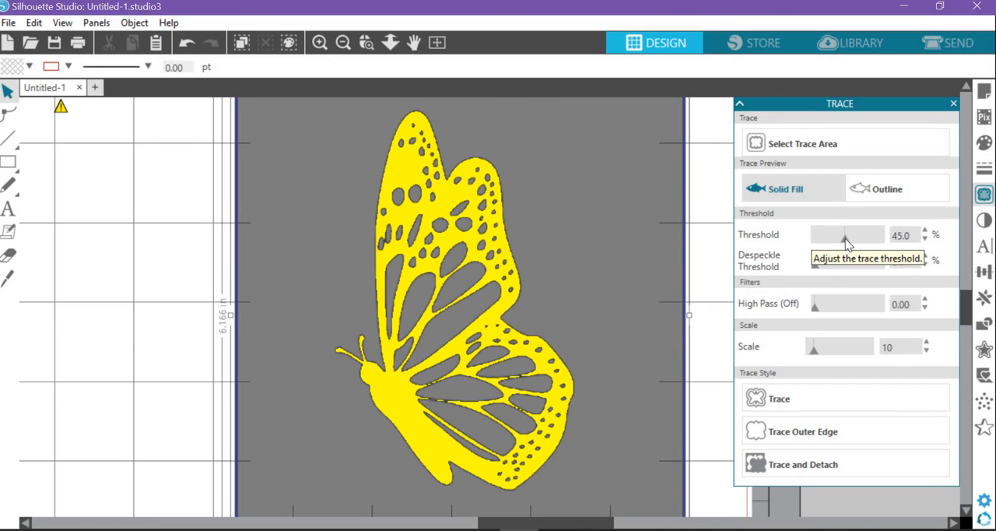
mouse_move(846, 241)
left_mouse_down()
mouse_move(809, 248)
mouse_move(820, 241)
left_mouse_up()
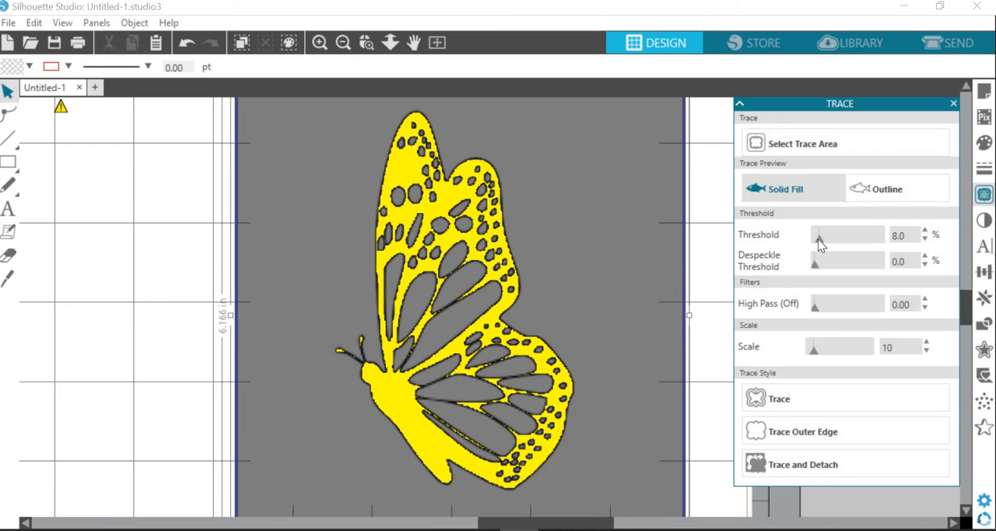
mouse_move(818, 238)
left_mouse_down()
mouse_move(889, 239)
mouse_move(834, 239)
mouse_move(862, 240)
left_mouse_up()
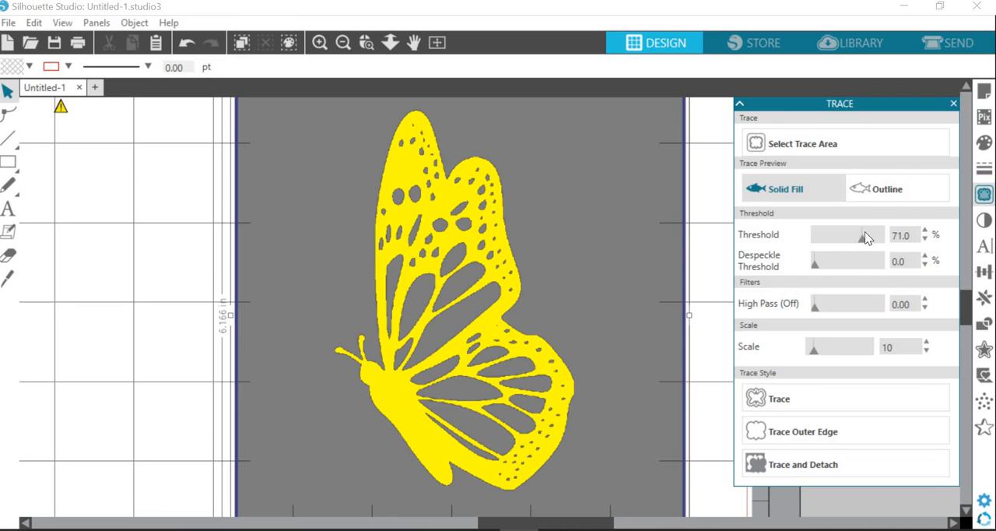
left_click_drag(861, 240, 835, 239)
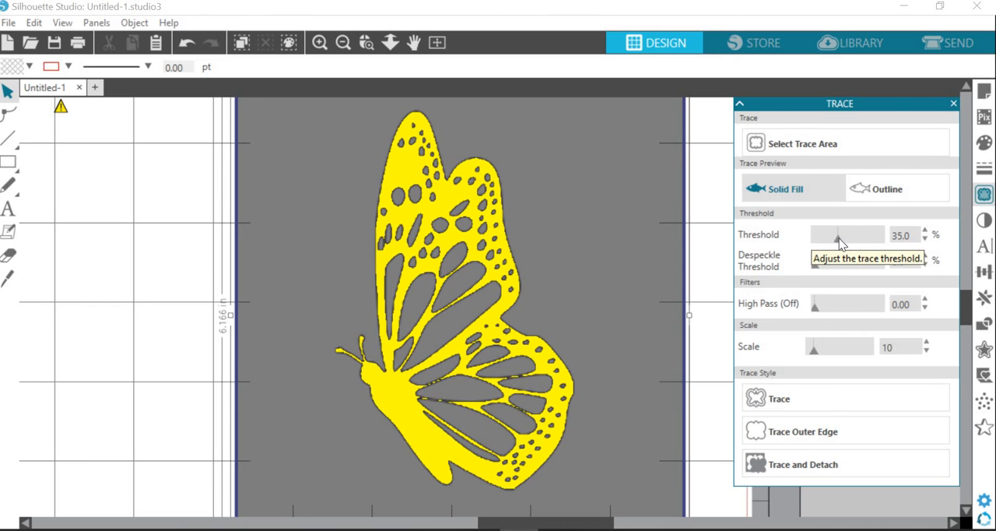
left_click_drag(835, 242, 864, 241)
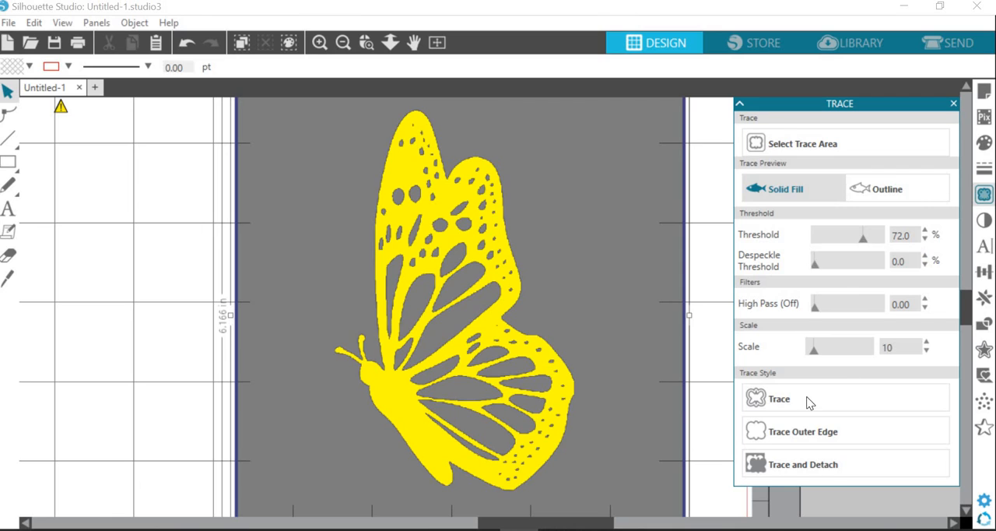
Trace the patterned butterfly with scale 4, despeckle threshold 0 and high pass off, using the standard Trace style
mouse_move(814, 308)
left_mouse_down()
mouse_move(859, 313)
mouse_move(816, 313)
left_mouse_up()
mouse_move(815, 351)
left_mouse_down()
mouse_move(850, 351)
mouse_move(809, 354)
left_mouse_up()
left_click(853, 268)
left_click_drag(836, 268, 803, 272)
left_click(775, 396)
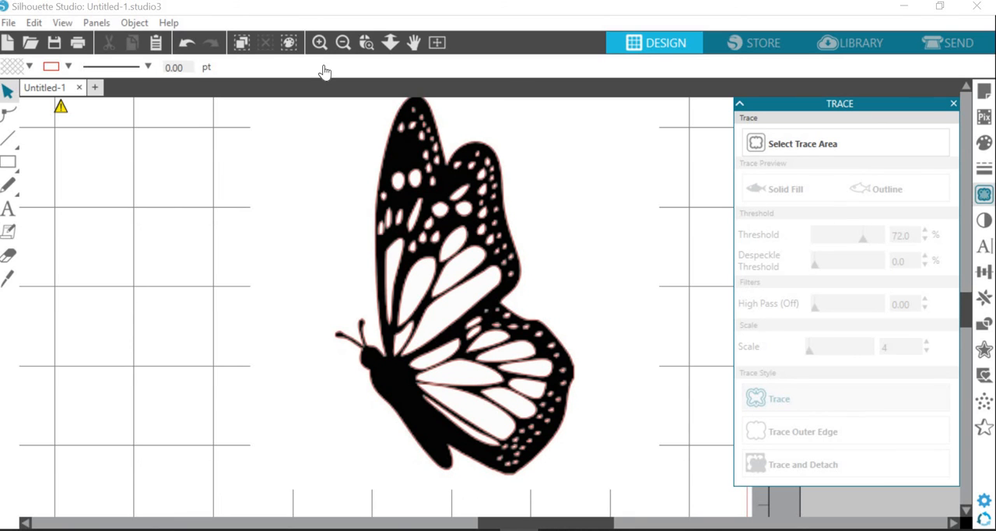
Move the original patterned butterfly image off the mat to just below the solid butterfly image, leaving its traced outline in place
left_click(343, 42)
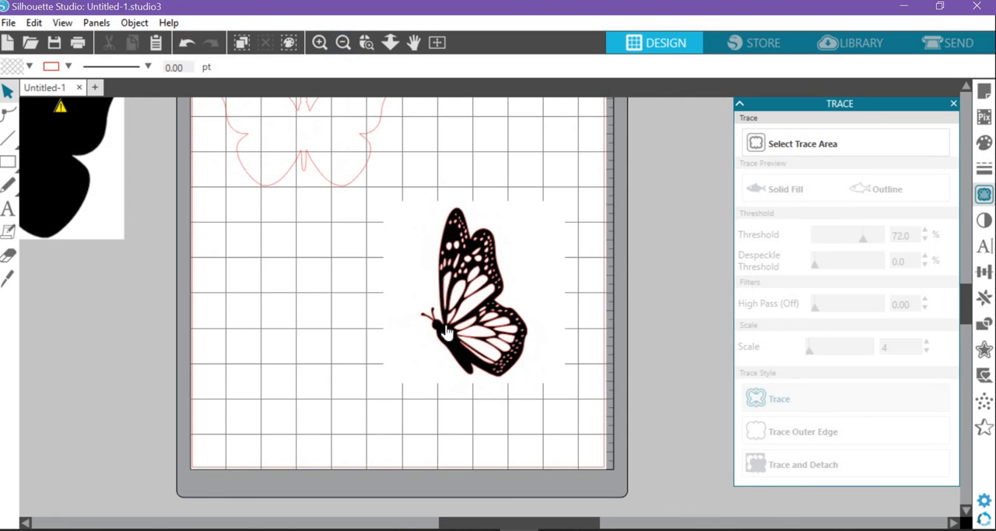
left_click_drag(428, 360, 124, 431)
left_click(200, 386)
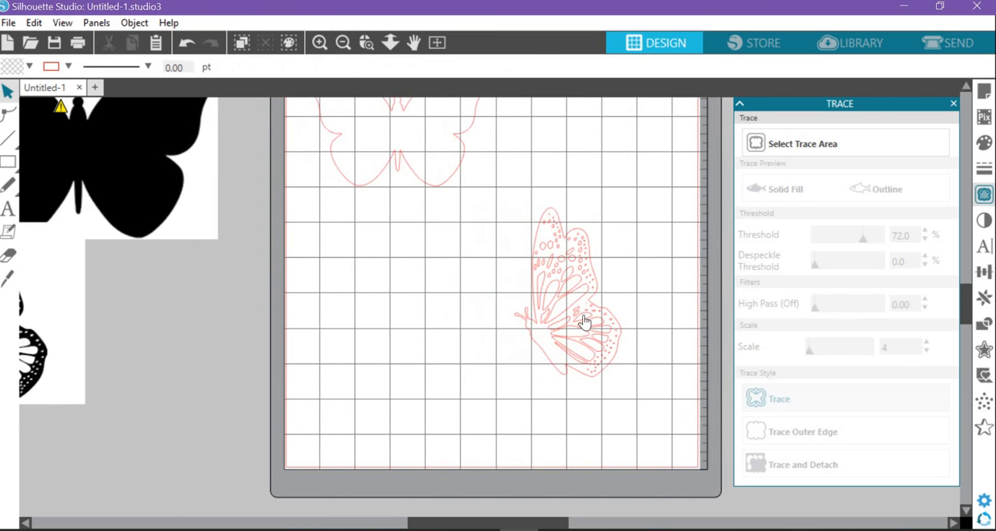
Inspect the traced patterned butterfly outline up close and move it to the mat's upper area, beside the solid butterfly outline
left_click(610, 367)
left_click(318, 42)
left_click(323, 45)
left_click(323, 45)
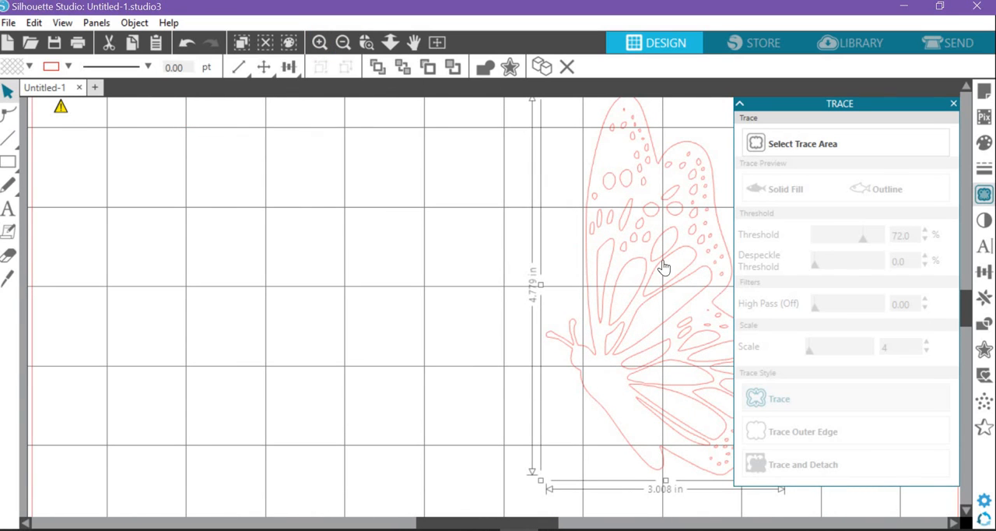
left_click(344, 45)
left_click(344, 44)
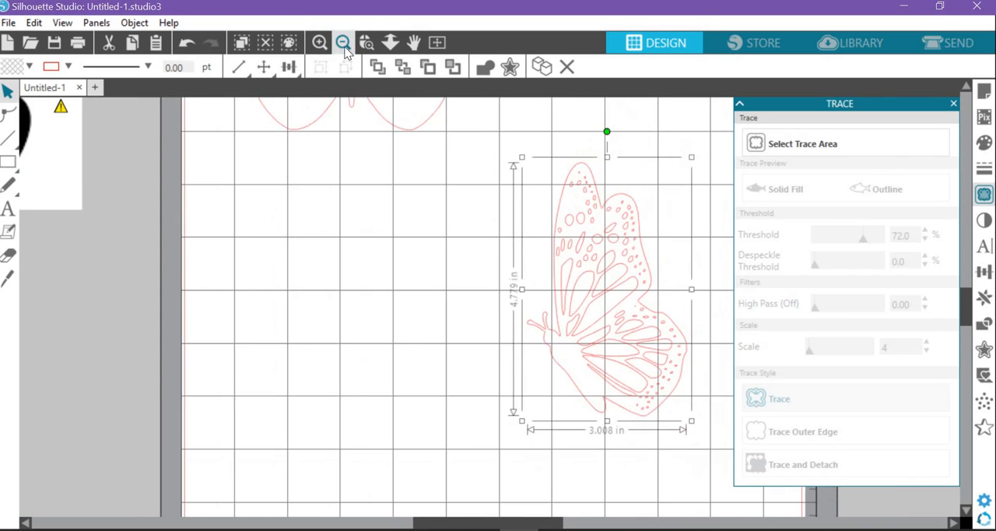
left_click(343, 44)
left_click(344, 44)
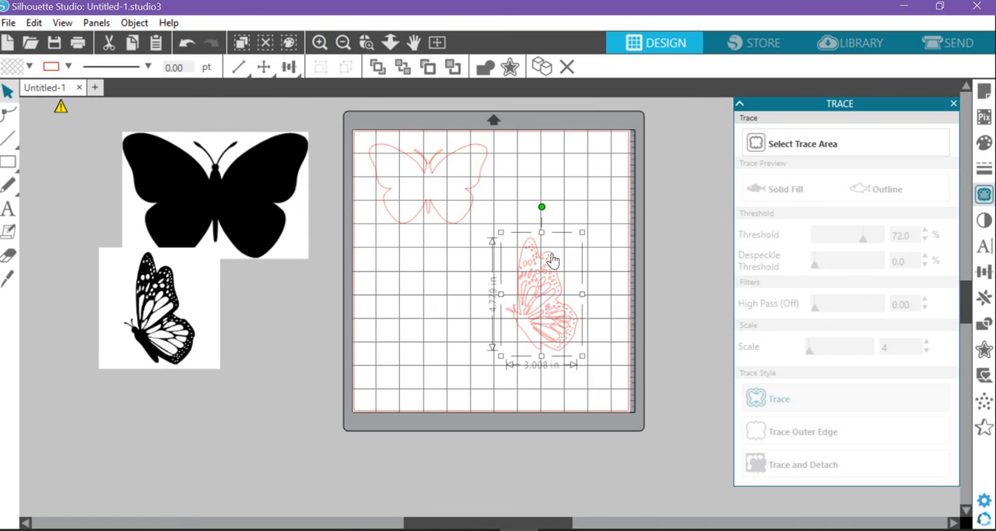
left_click_drag(533, 267, 546, 174)
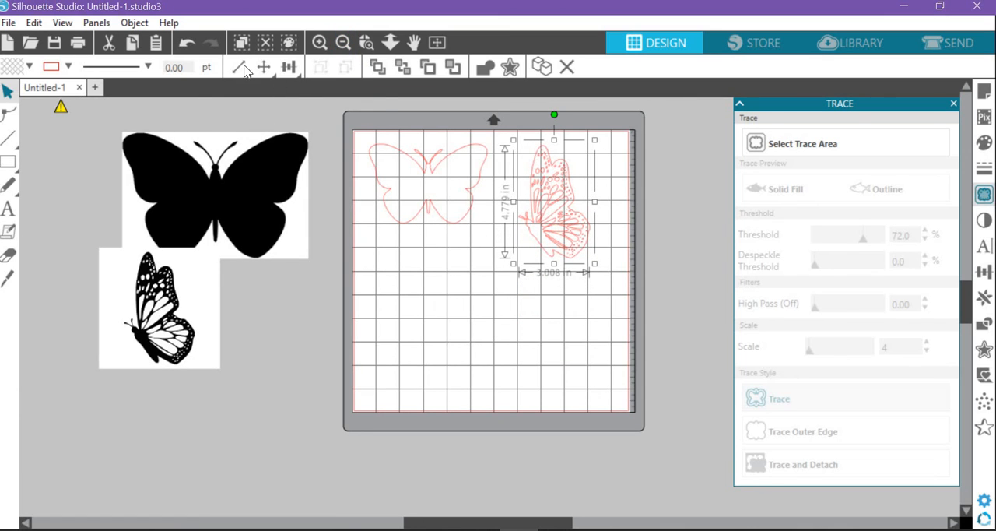
Scale the patterned butterfly outline proportionally to a height of 5 in and reposition both outlines side by side on the mat
mouse_move(238, 69)
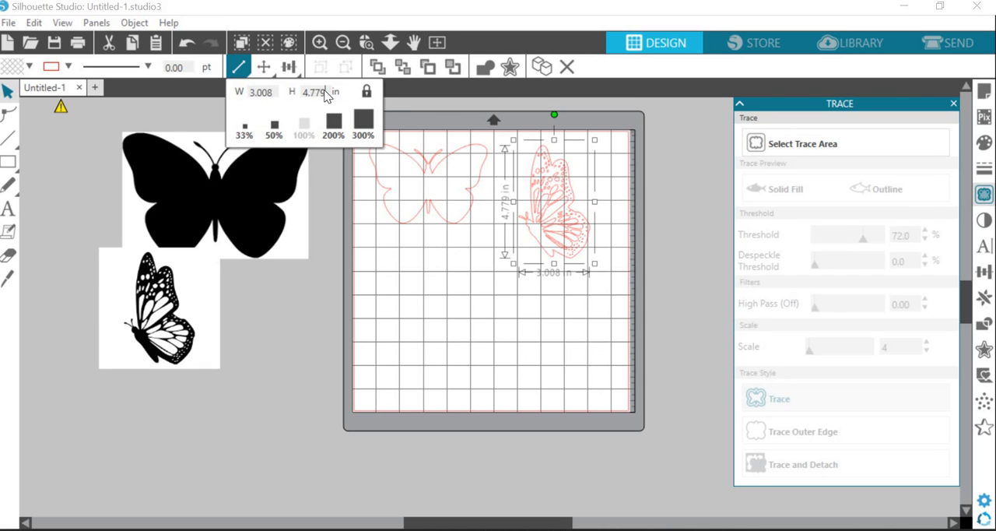
type("5")
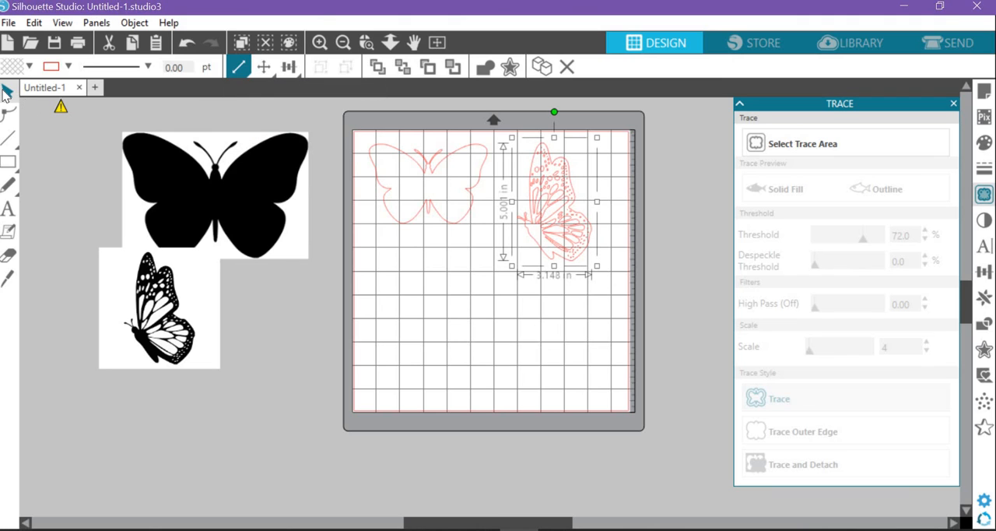
left_click(465, 199)
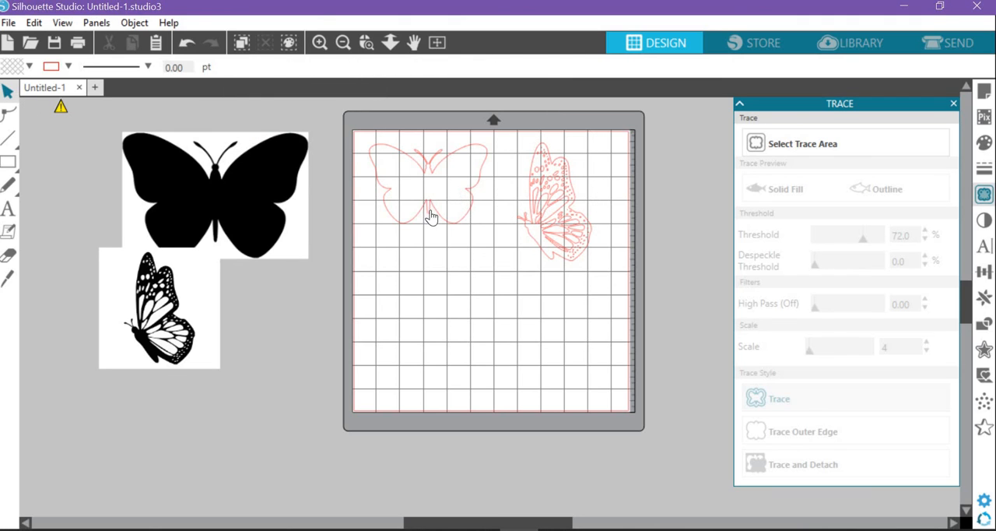
left_click_drag(429, 214, 428, 232)
left_click_drag(545, 241, 547, 238)
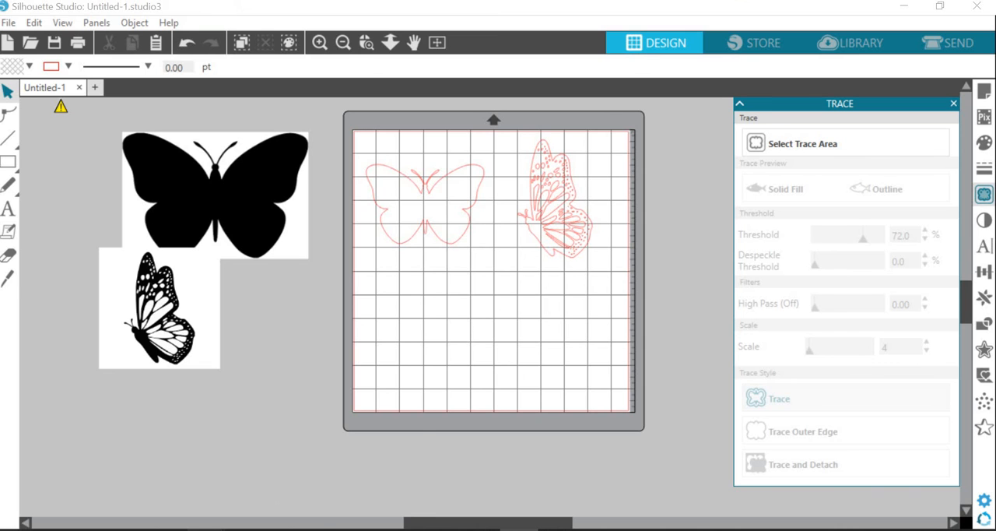
Switch to Chrome and browse the "butterfly silhouette" image results for other solid and detailed designs suitable for tracing, returning to the first results
mouse_move(204, 529)
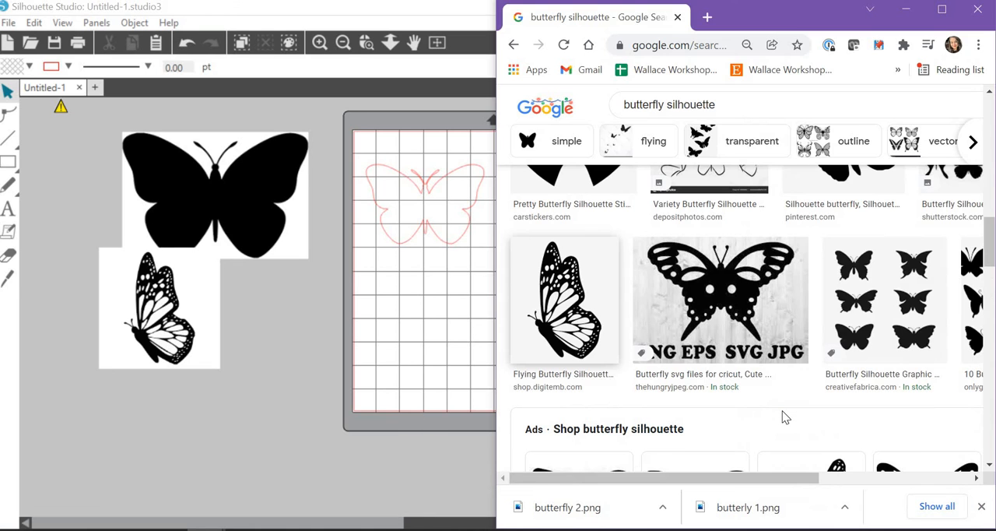
left_click(377, 470)
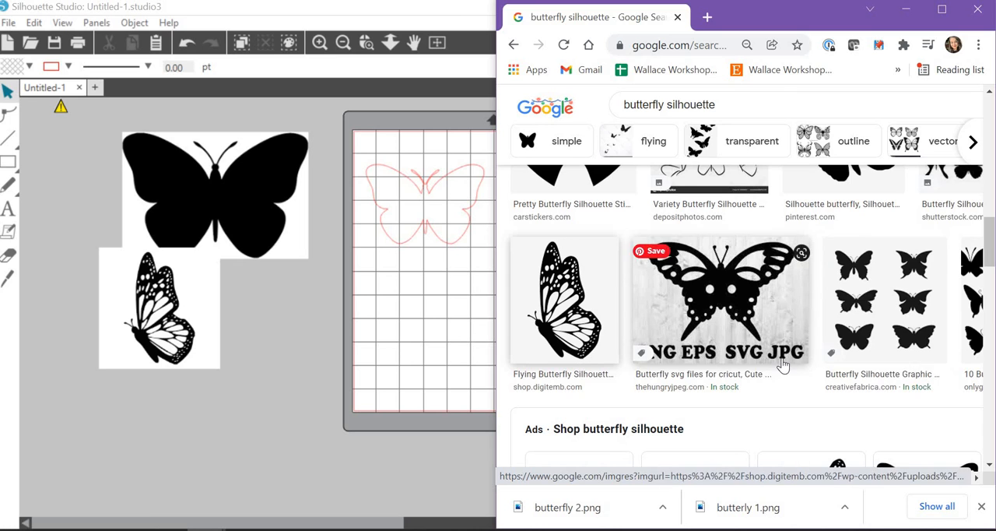
scroll(783, 365, "down", 1)
scroll(782, 364, "down", 2)
scroll(782, 365, "down", 3)
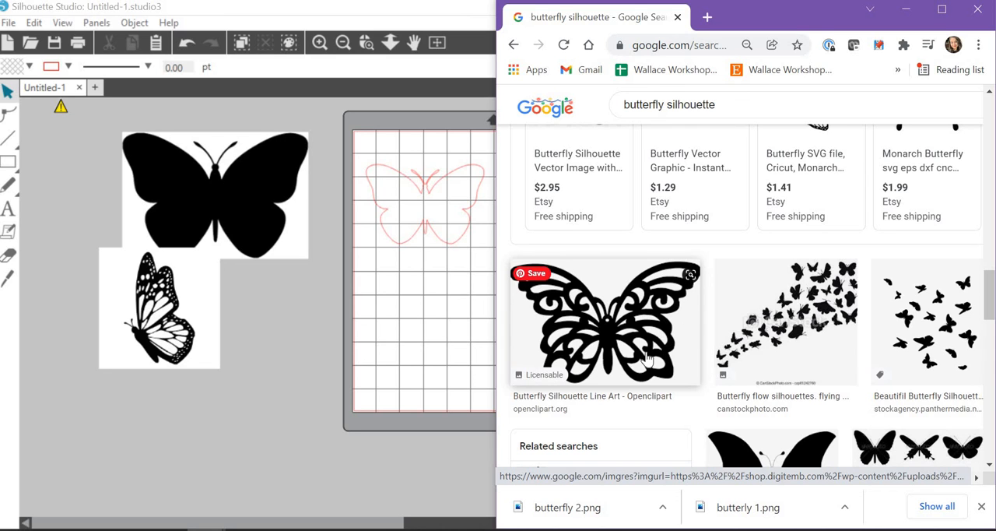
scroll(642, 351, "down", 6)
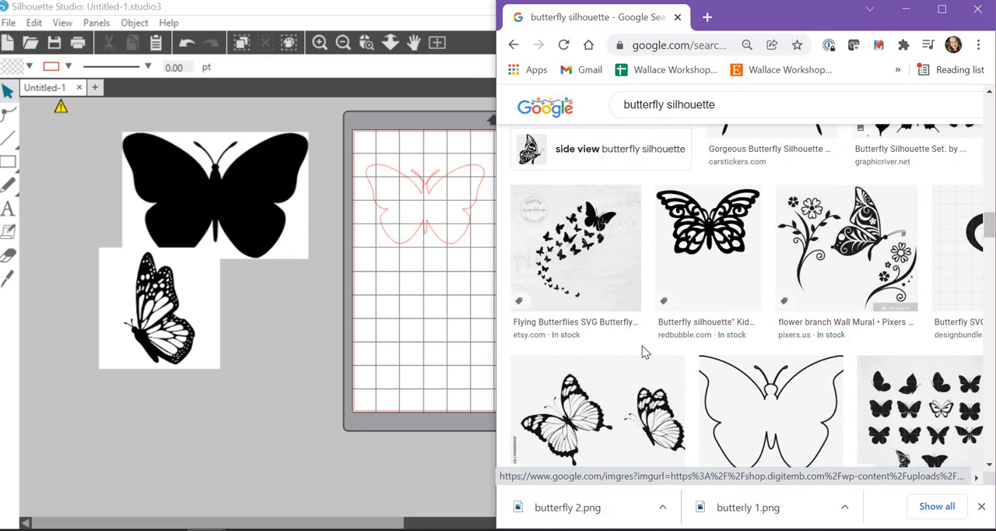
scroll(643, 351, "down", 3)
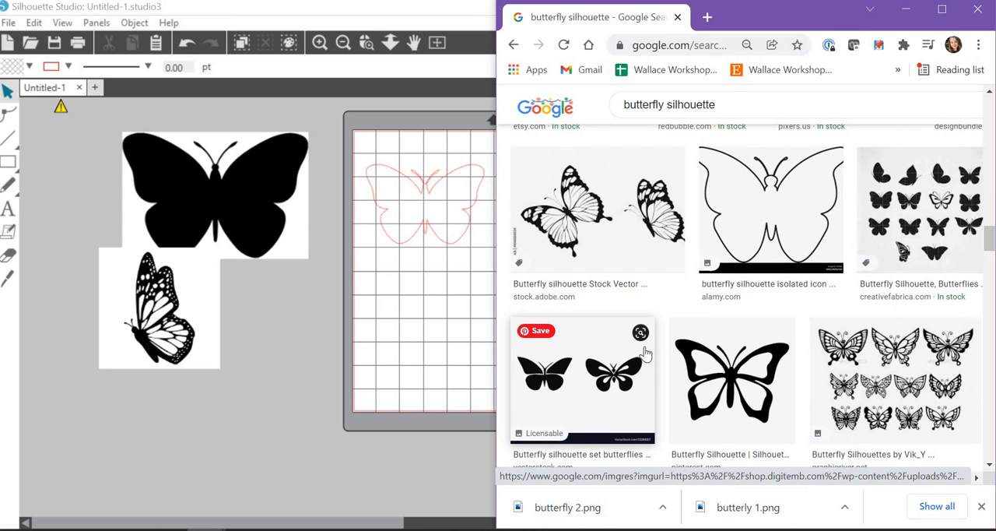
scroll(644, 356, "down", 4)
scroll(653, 311, "up", 15)
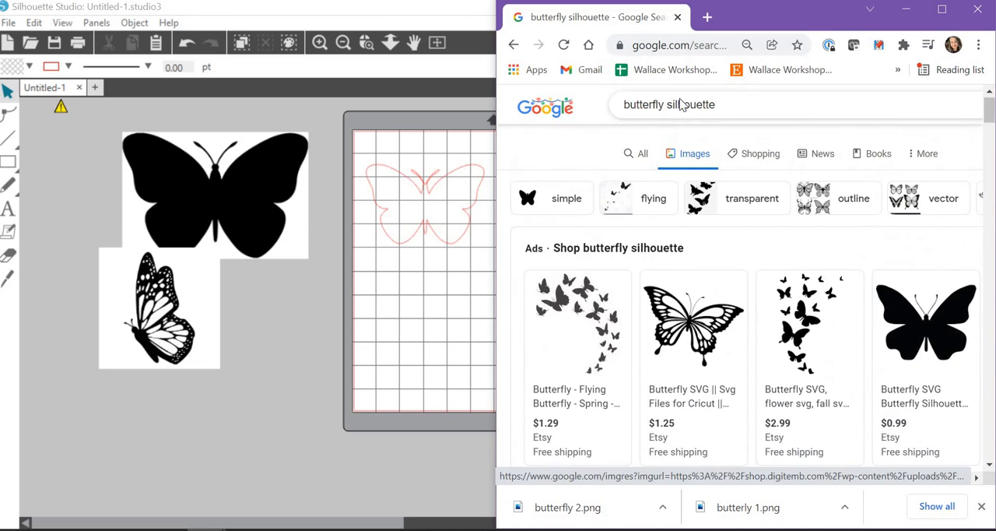